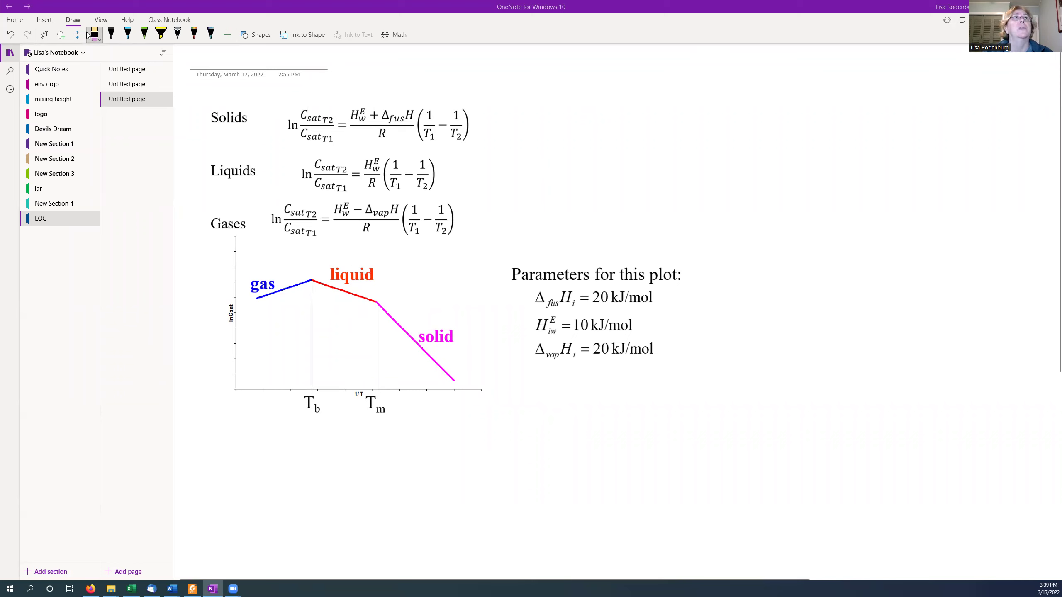
# Step: With black ink, dot the red liquid line and tick the magenta solid line
pyautogui.click(111, 35)
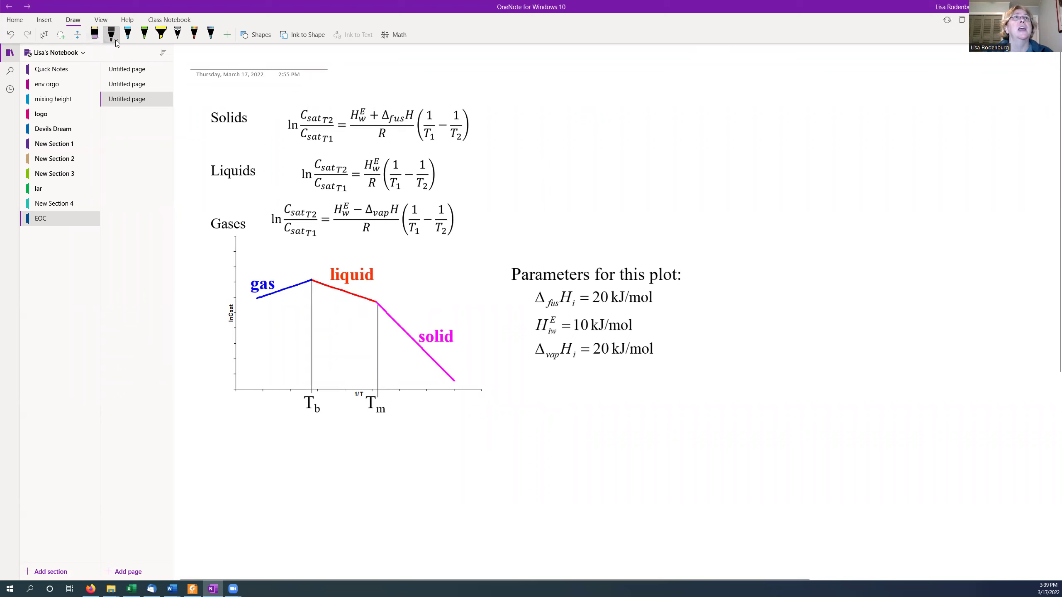
pyautogui.click(362, 298)
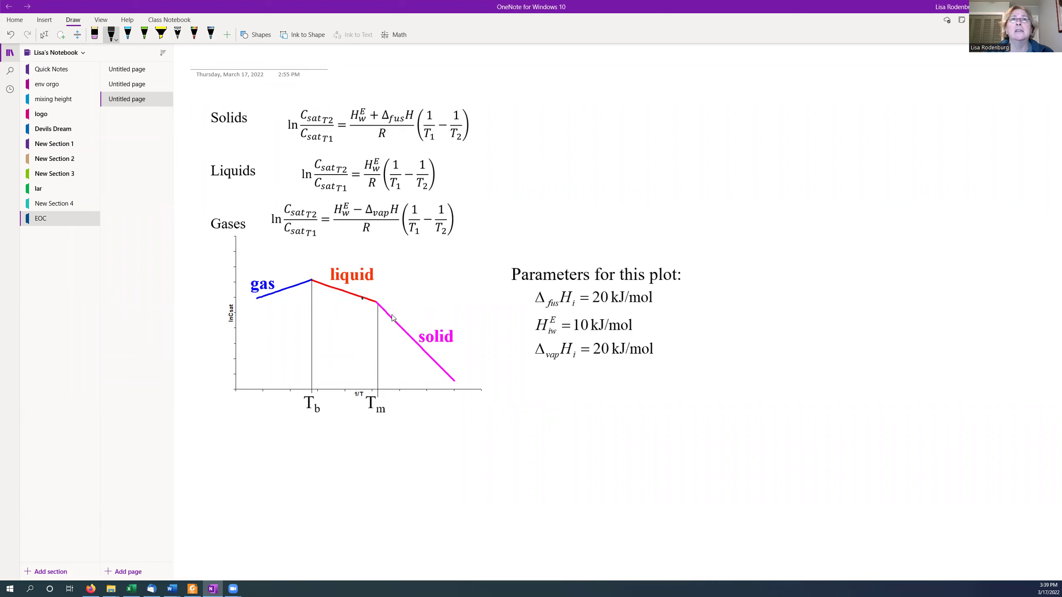
pyautogui.moveTo(391, 314); pyautogui.dragTo(392, 322)
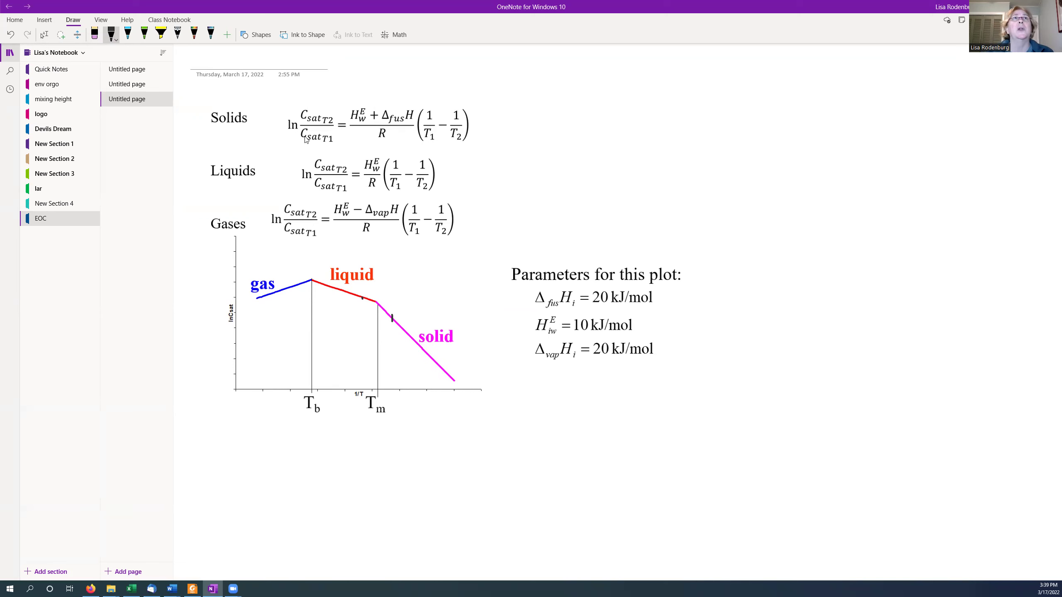
# Step: Draw straight line shapes from the liquid line down to the solid line, then erase them
pyautogui.click(252, 36)
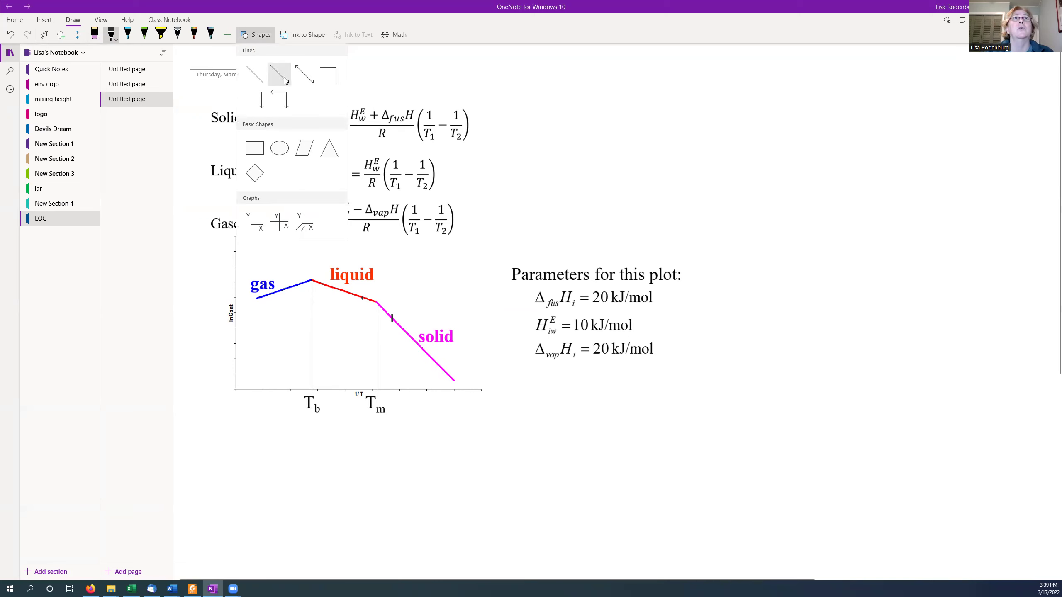
pyautogui.click(255, 75)
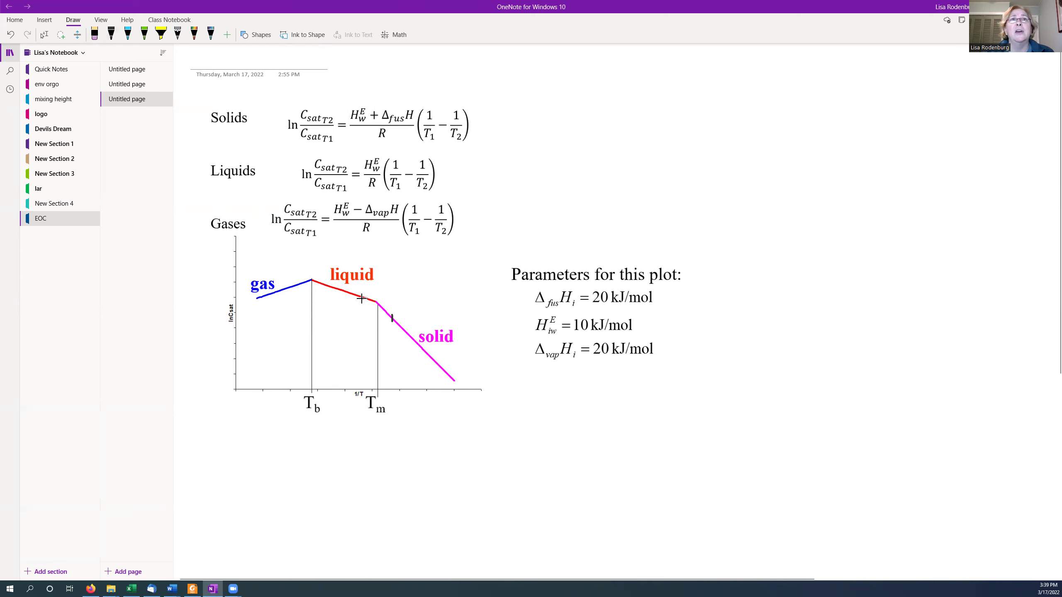
pyautogui.moveTo(362, 297); pyautogui.dragTo(410, 298)
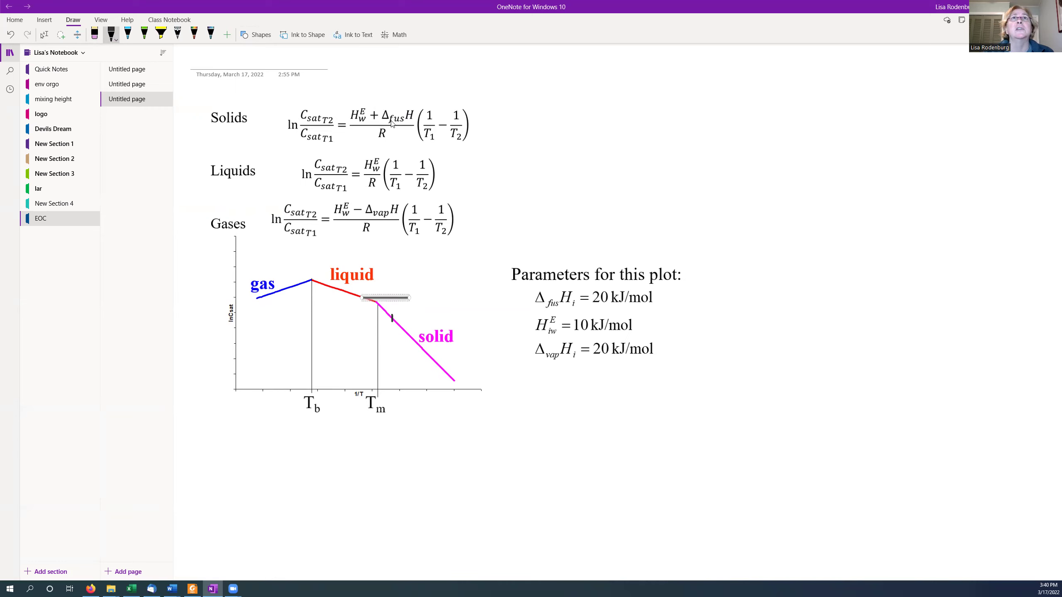
pyautogui.moveTo(409, 298); pyautogui.dragTo(413, 337)
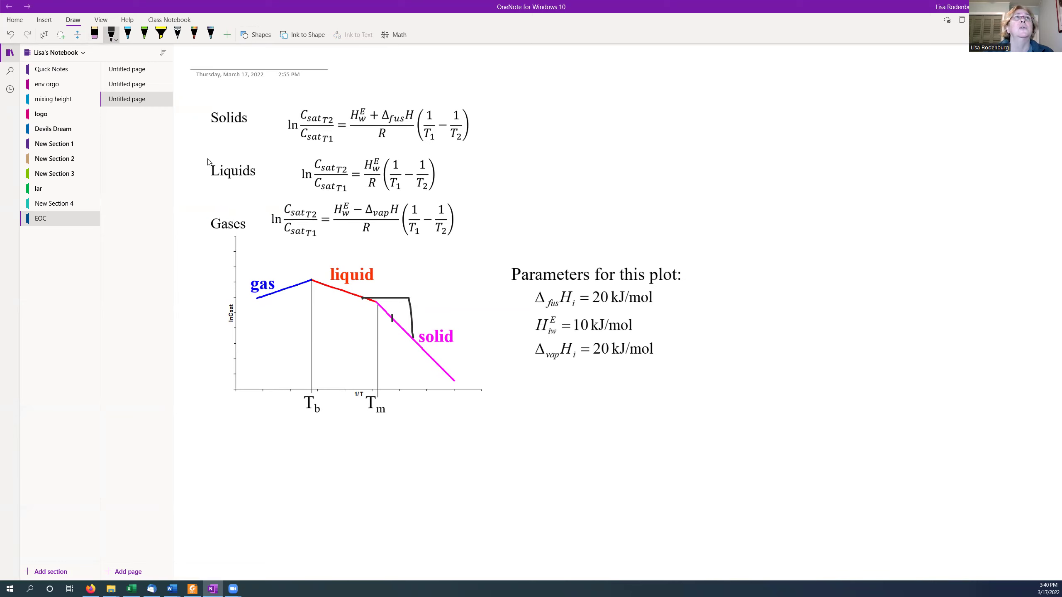
pyautogui.click(95, 34)
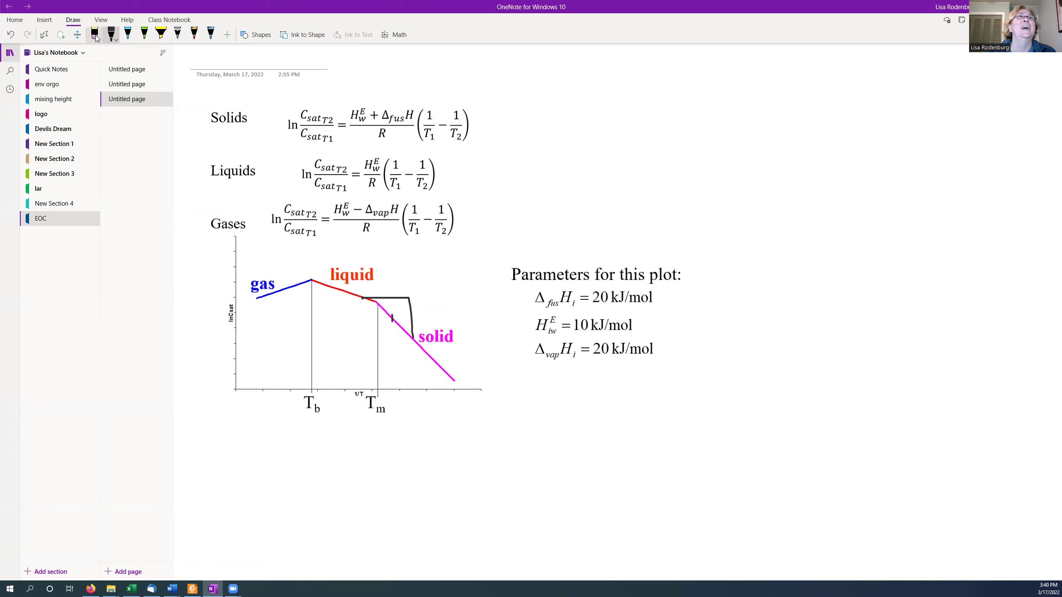
pyautogui.click(401, 297)
pyautogui.click(412, 326)
pyautogui.click(409, 319)
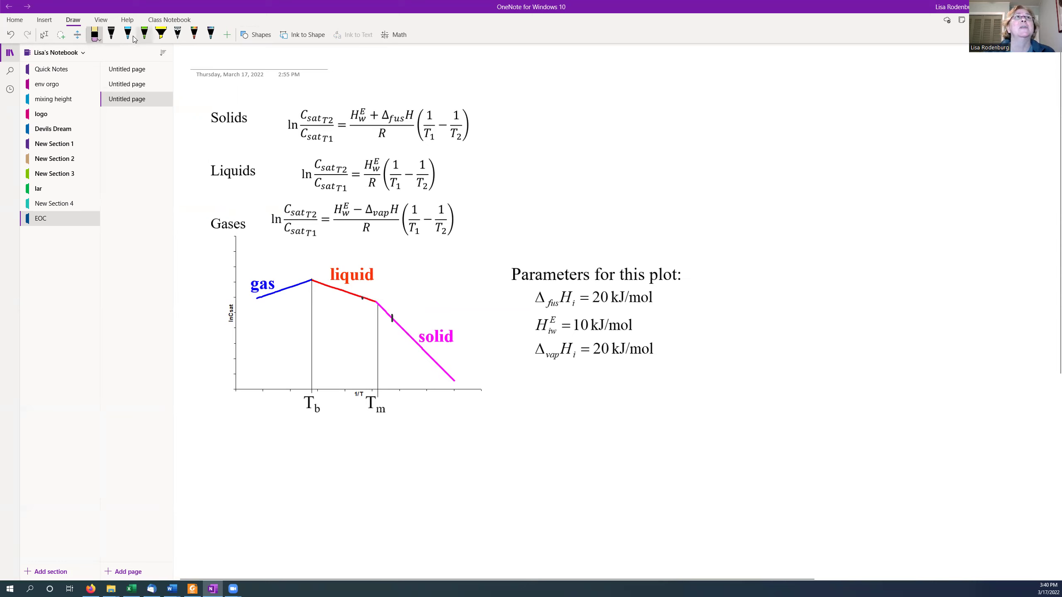
# Step: With the black pen, extend the liquid line past Tm, tick it and dot near Tm
pyautogui.click(111, 34)
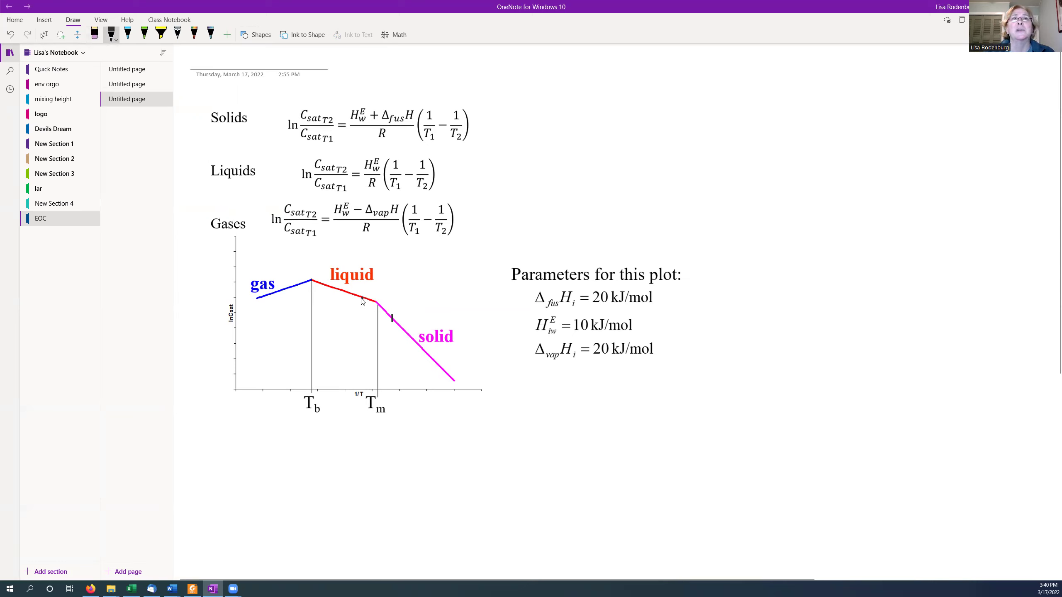
pyautogui.moveTo(362, 297); pyautogui.dragTo(432, 370)
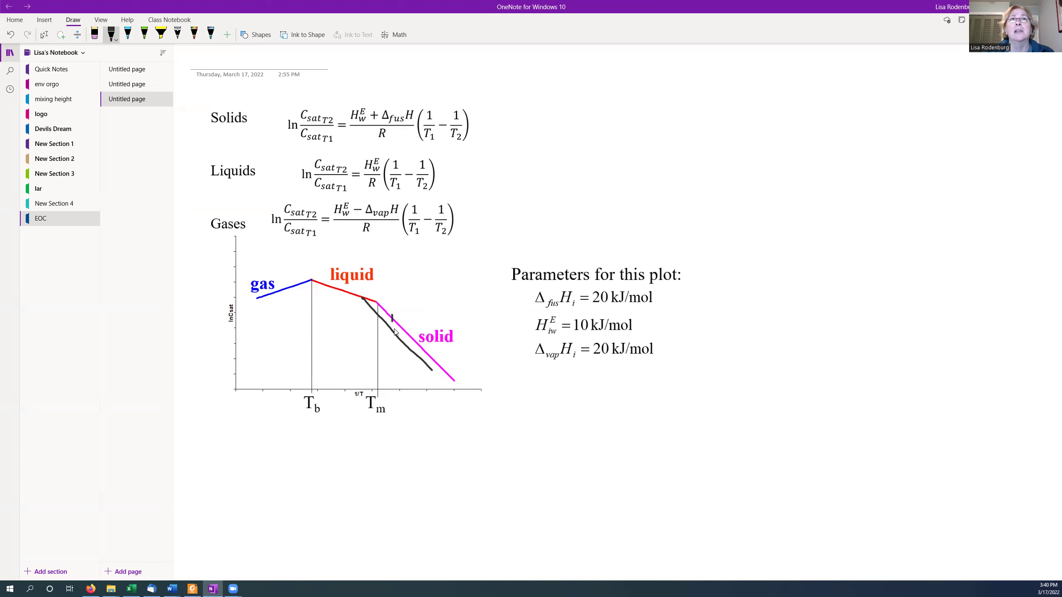
pyautogui.moveTo(392, 326); pyautogui.dragTo(392, 336)
pyautogui.moveTo(363, 298); pyautogui.dragTo(376, 304)
pyautogui.click(375, 302)
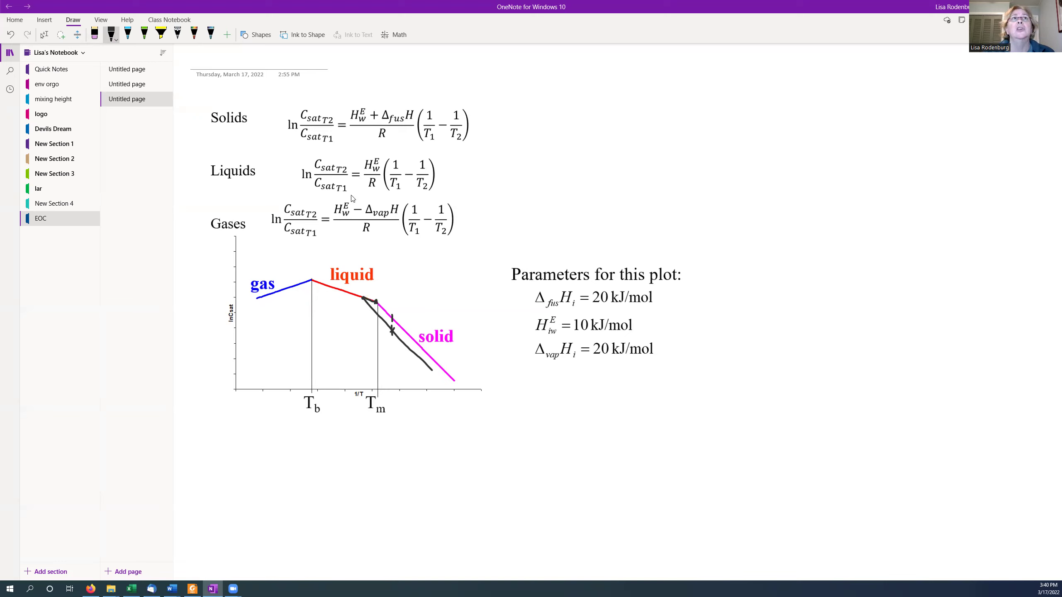
# Step: Underline Liquids, Solids and the fusion term, and trace the solid line below Tm
pyautogui.moveTo(203, 183); pyautogui.dragTo(237, 185)
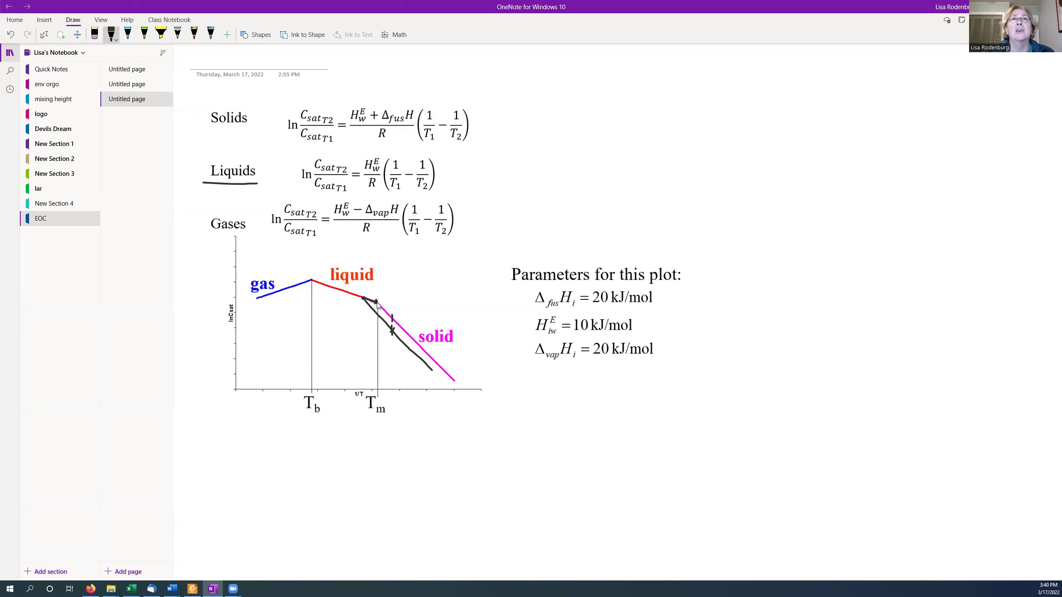
pyautogui.moveTo(377, 303); pyautogui.dragTo(393, 319)
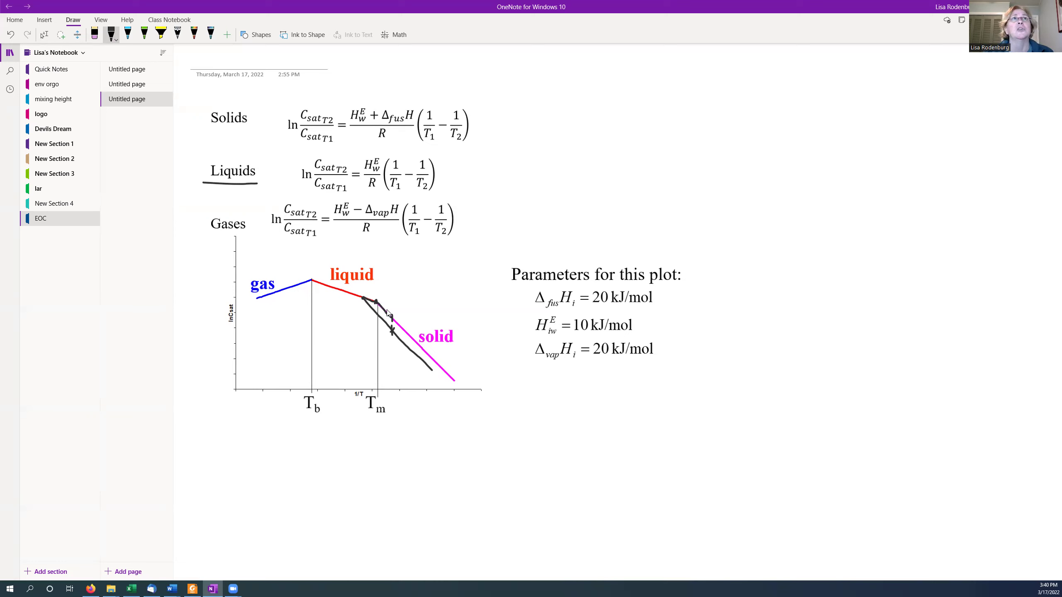
pyautogui.moveTo(215, 130); pyautogui.dragTo(248, 133)
pyautogui.moveTo(384, 125); pyautogui.dragTo(412, 124)
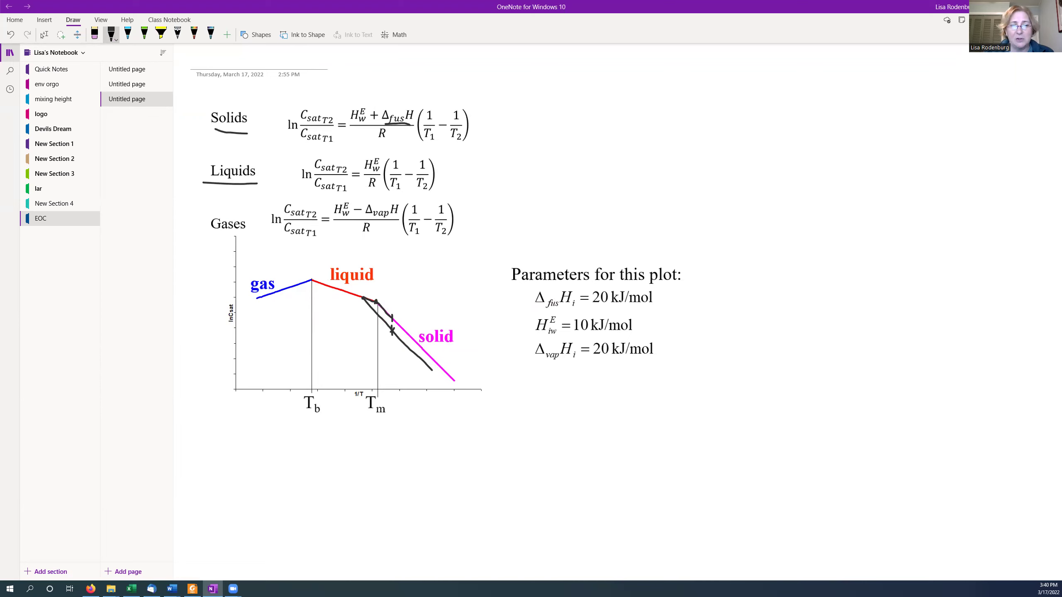
# Step: In Excel, point out cyclohexane, the melting point in D8 and the solubility rows 9–10
pyautogui.hotkey('alt', 'Tab')
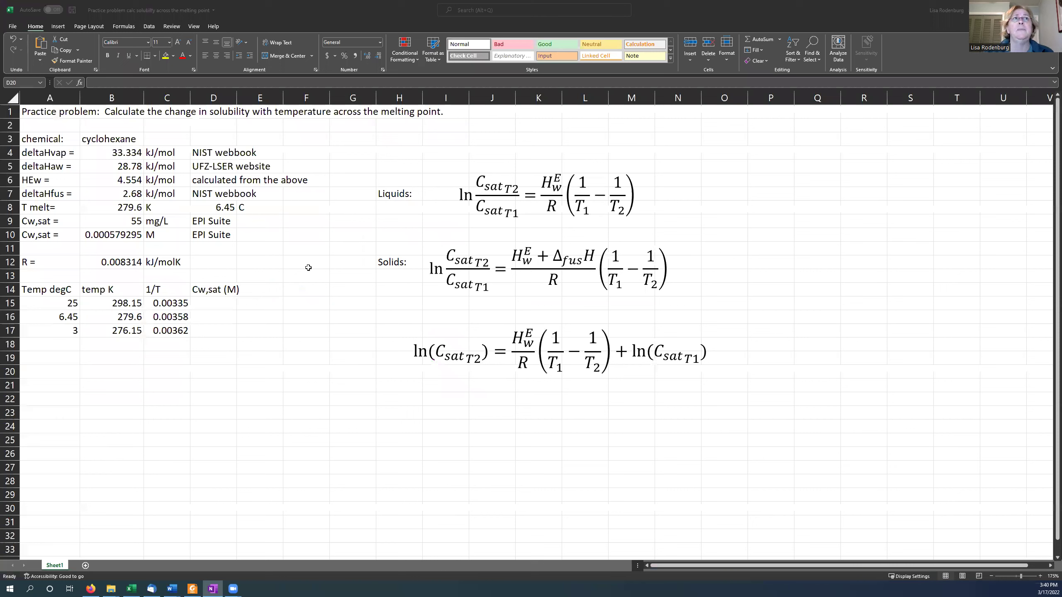
pyautogui.click(308, 268)
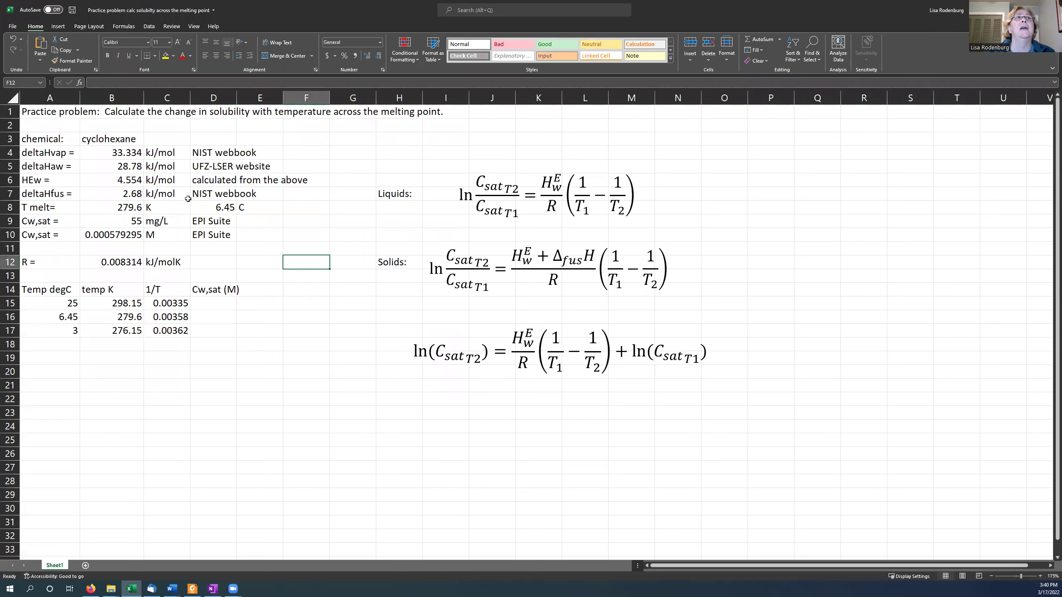
pyautogui.click(96, 144)
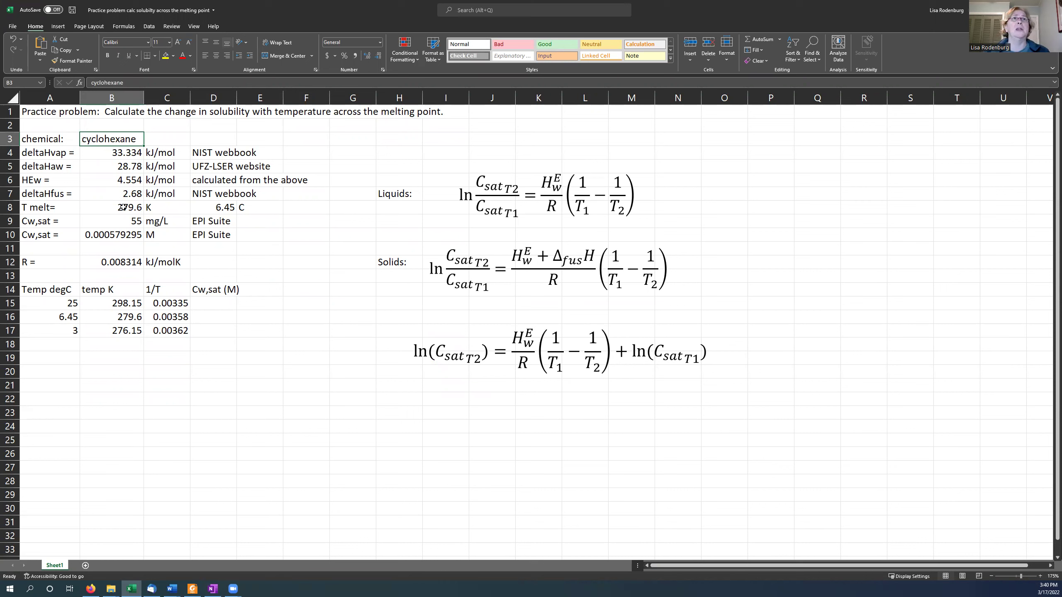
pyautogui.click(226, 208)
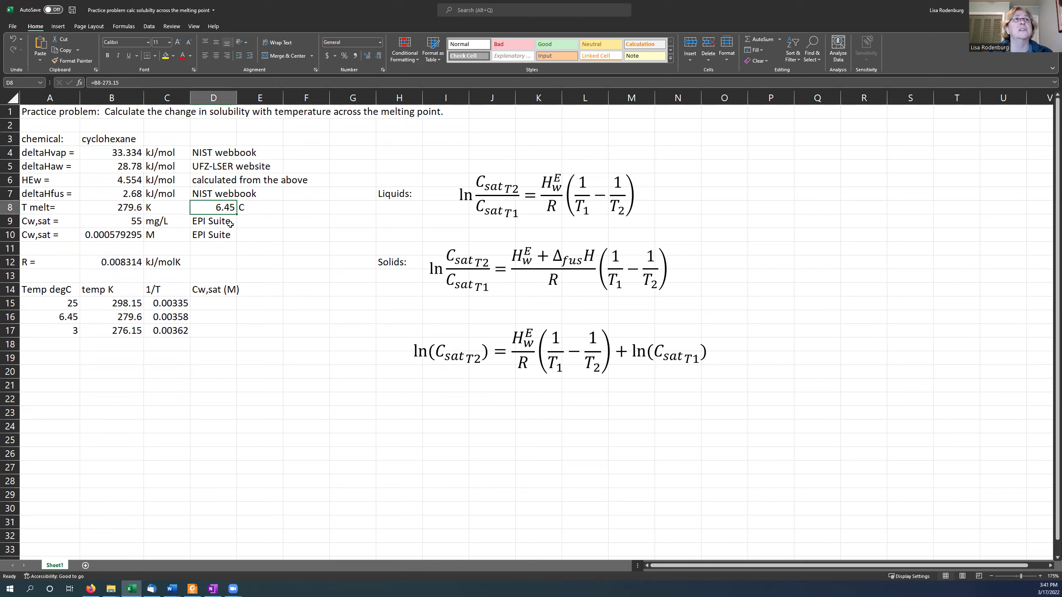
pyautogui.moveTo(61, 216); pyautogui.dragTo(228, 238)
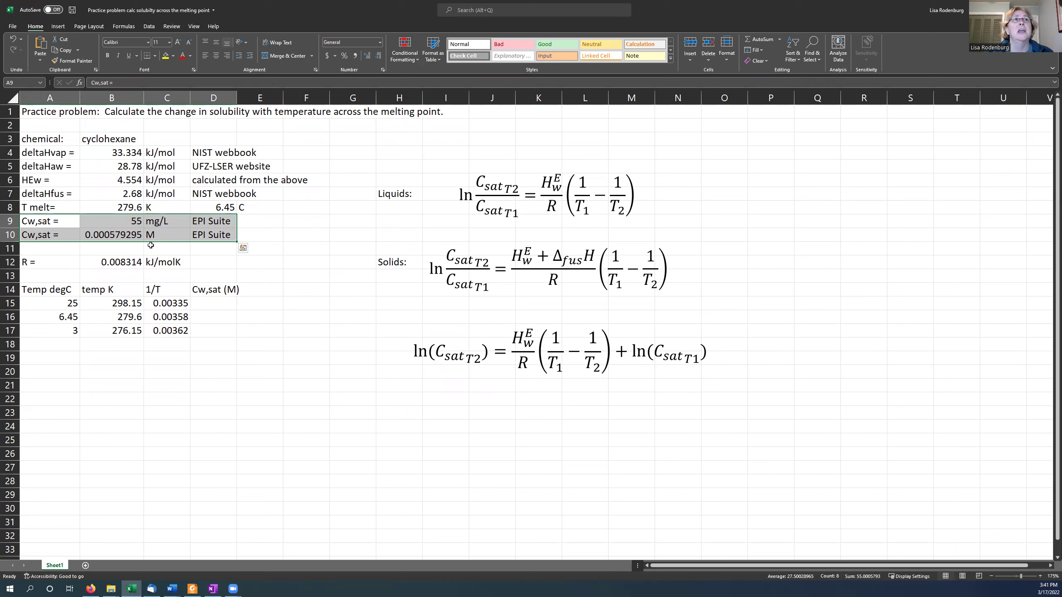
pyautogui.click(127, 236)
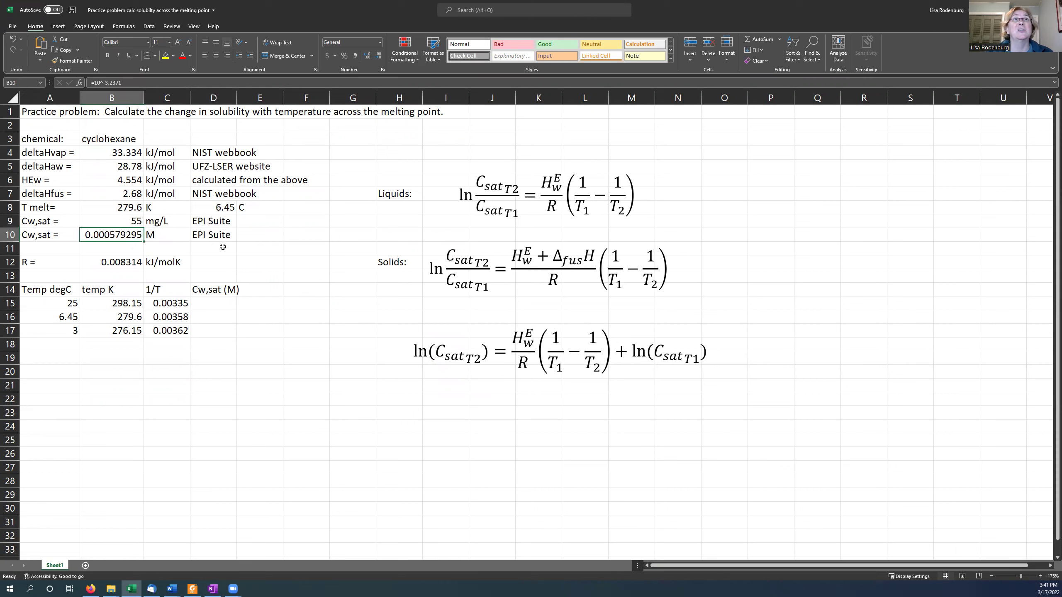
# Step: Enter 'at 25 C' in E10, then select the temperatures in A17 and A16
pyautogui.click(248, 234)
pyautogui.write('at 25 C')
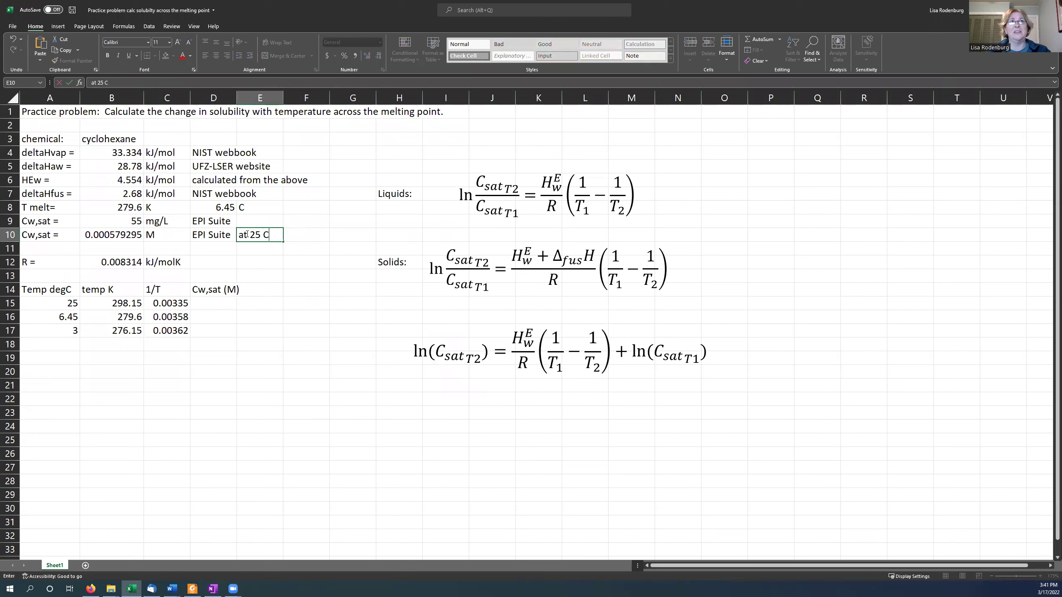
pyautogui.press('Return')
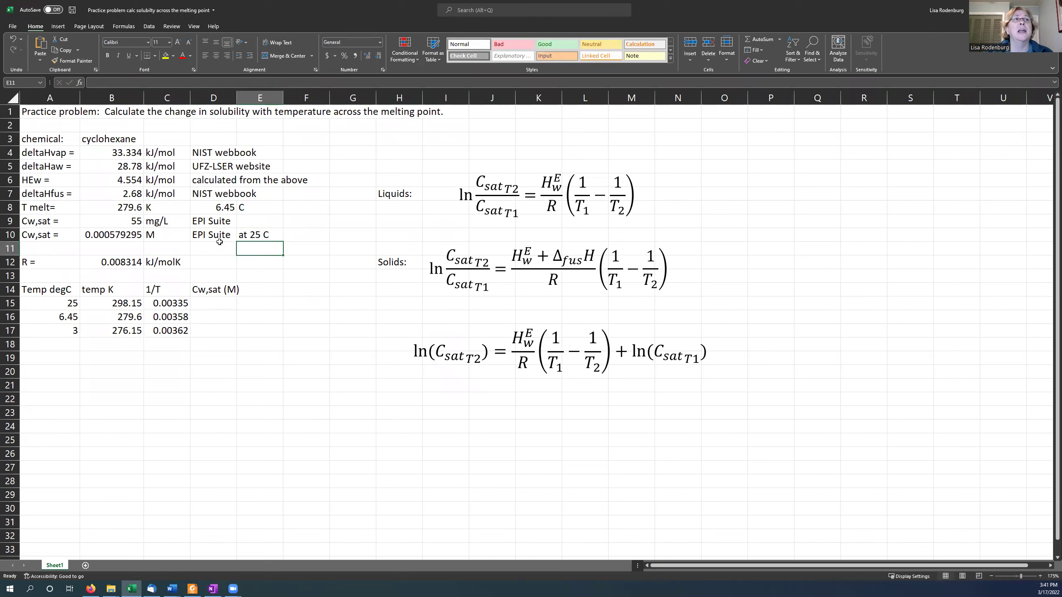
pyautogui.click(72, 332)
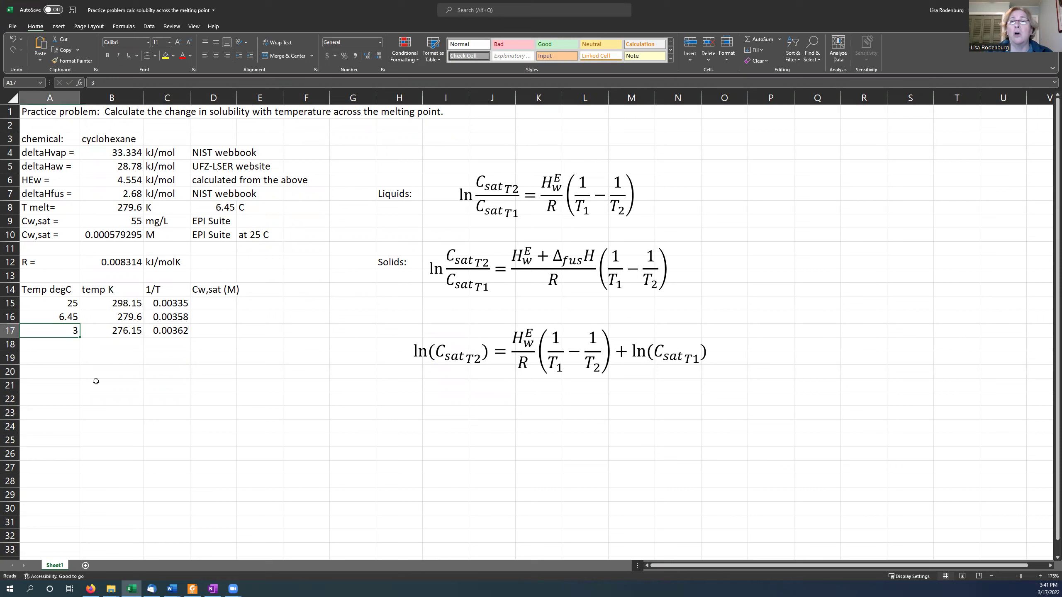
pyautogui.click(63, 318)
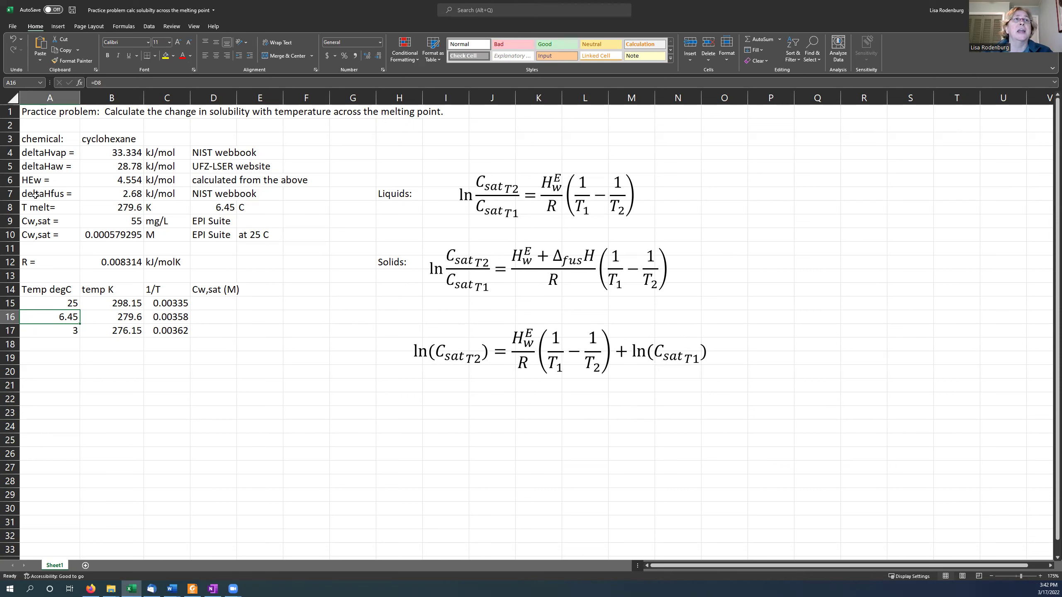
# Step: Highlight the deltaHfus row A7:B7 (2.68 kJ/mol), then switch to the UFZ-LSER page in Firefox
pyautogui.moveTo(37, 197); pyautogui.dragTo(241, 193)
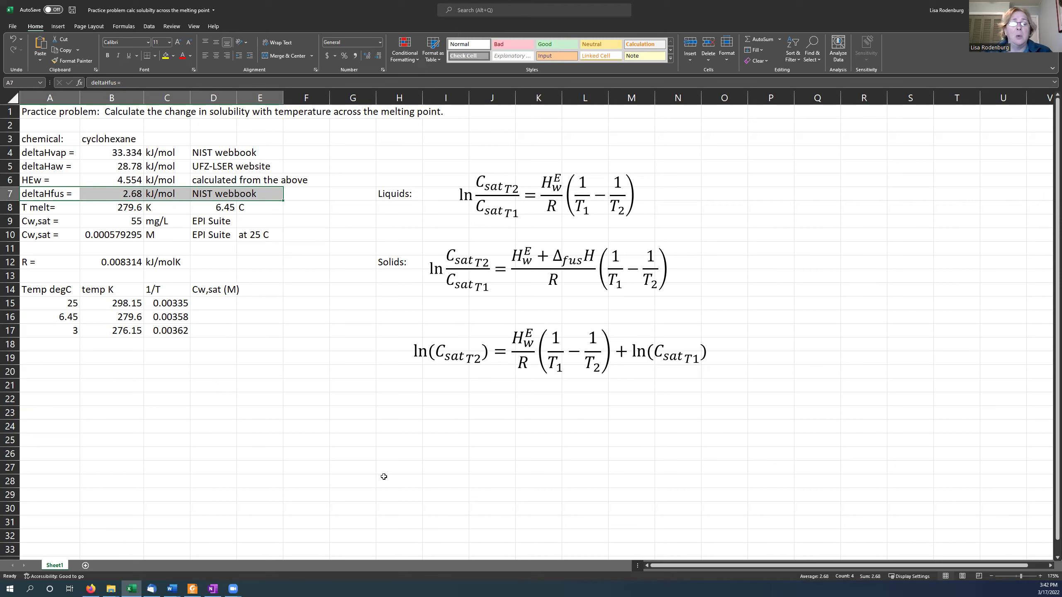
pyautogui.hotkey('alt', 'Tab')
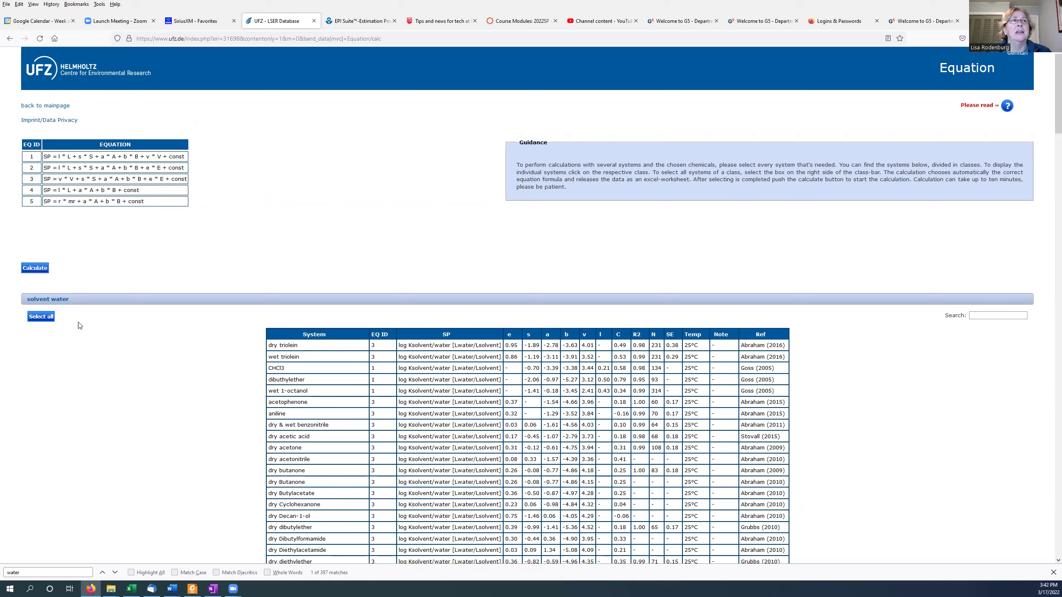
# Step: Scroll to ΔH predictions, collapse and re-expand it, review the water and air tables, and return to Excel
pyautogui.scroll(-15, 100, 427)
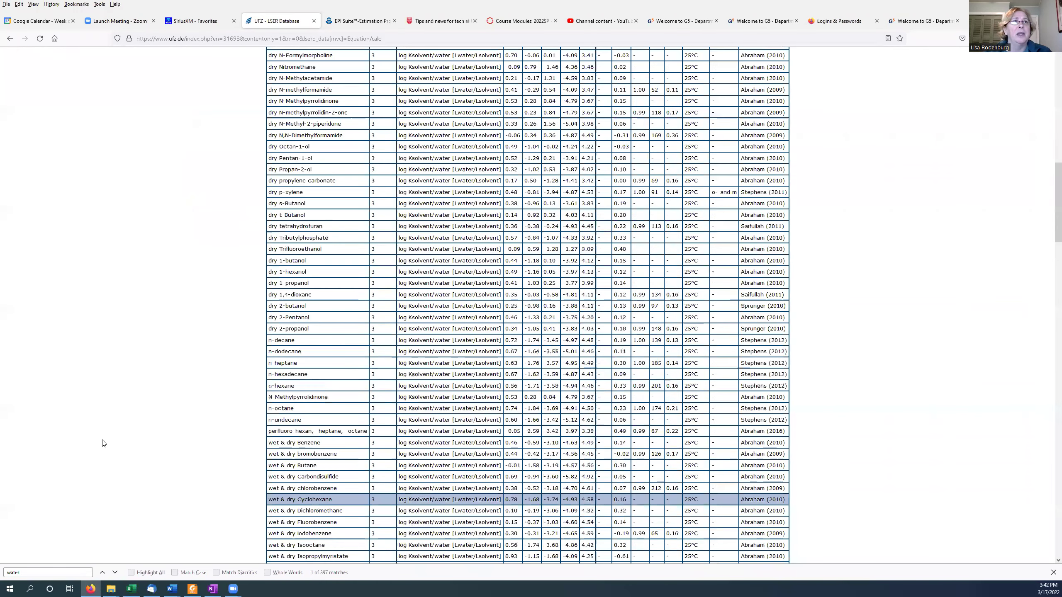
pyautogui.scroll(-10, 100, 418)
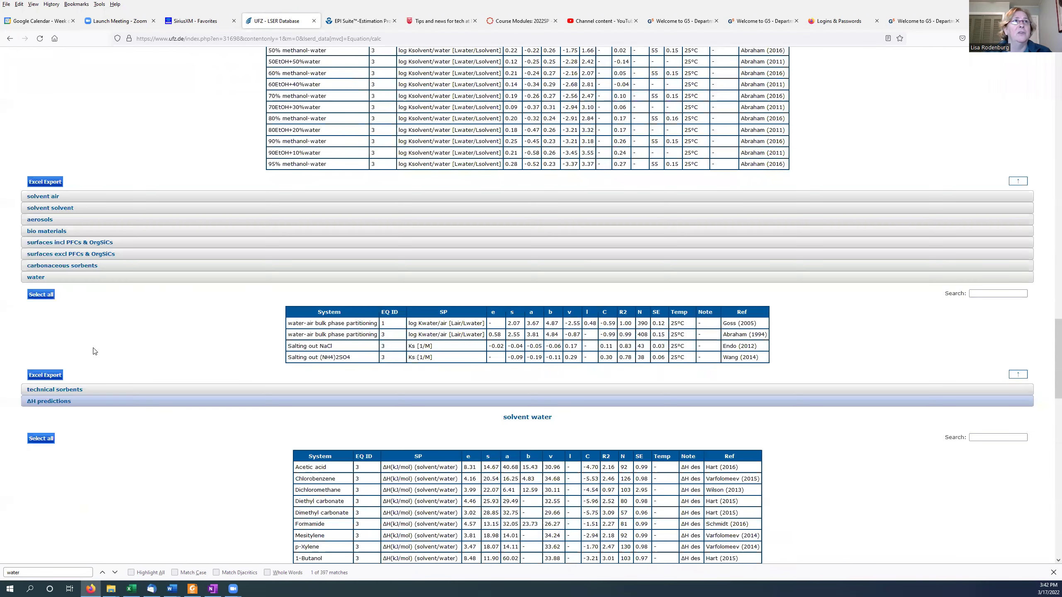
pyautogui.click(62, 402)
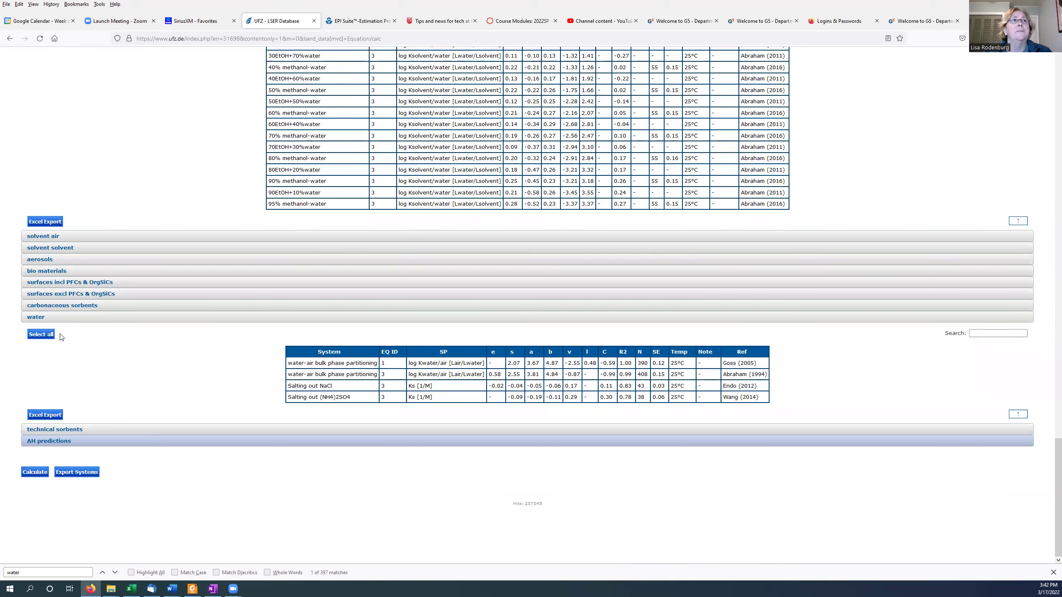
pyautogui.click(50, 441)
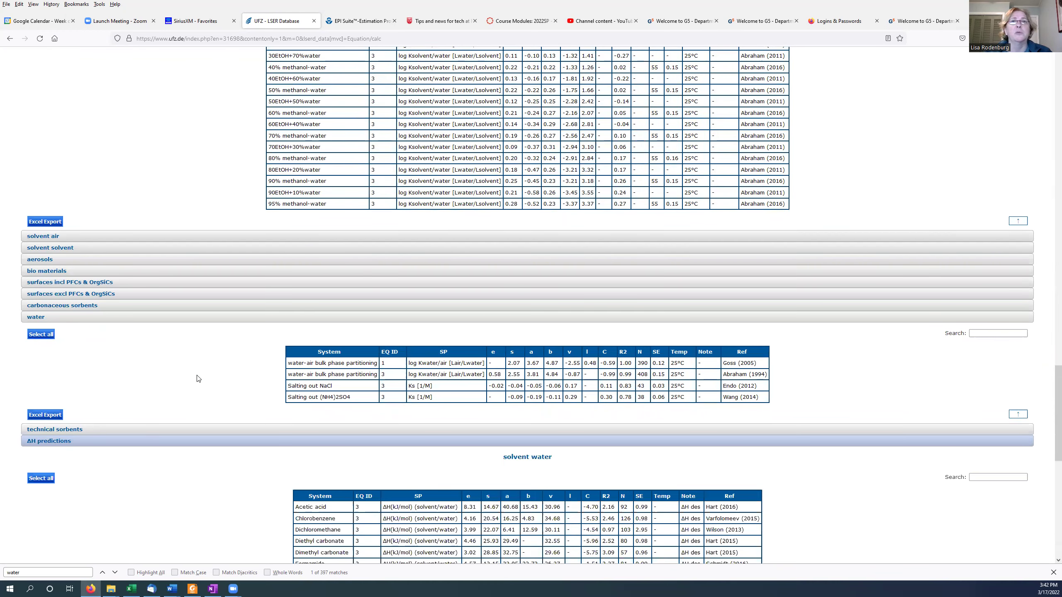
pyautogui.scroll(-5, 198, 378)
pyautogui.scroll(-1, 195, 366)
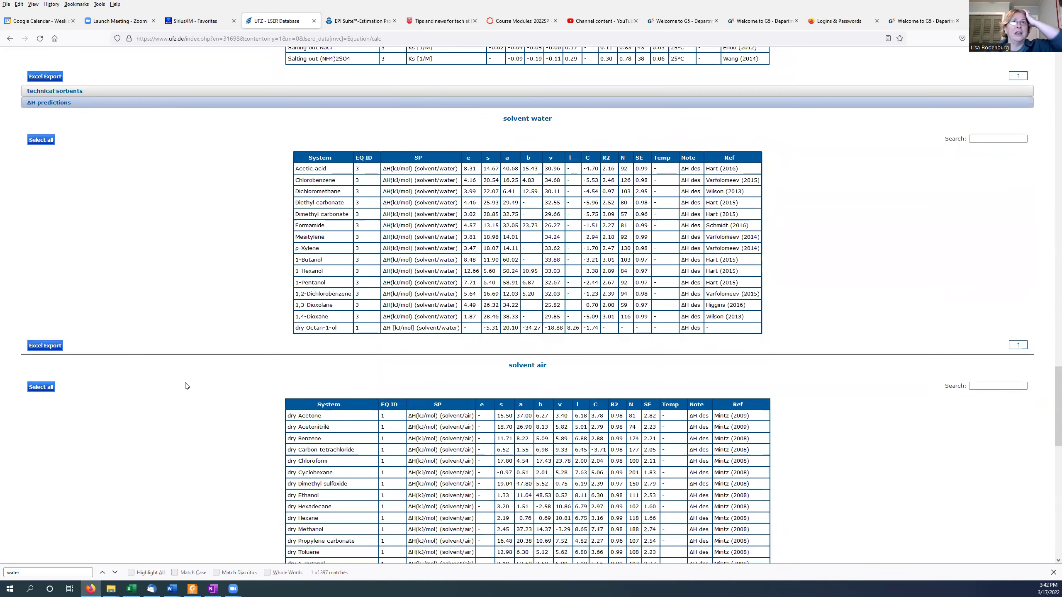
pyautogui.scroll(-5, 213, 441)
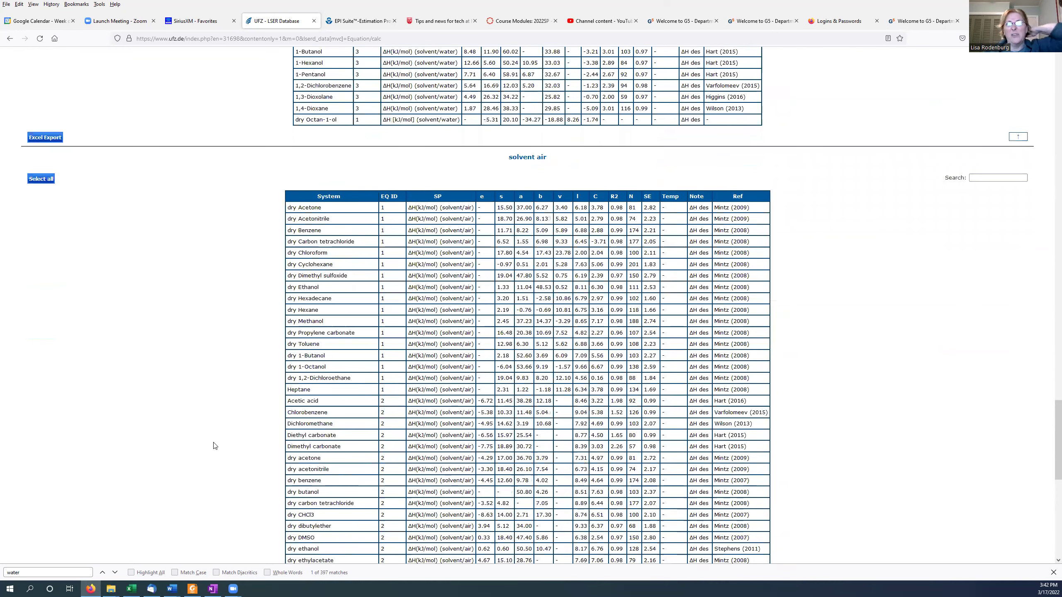
pyautogui.scroll(-5, 214, 442)
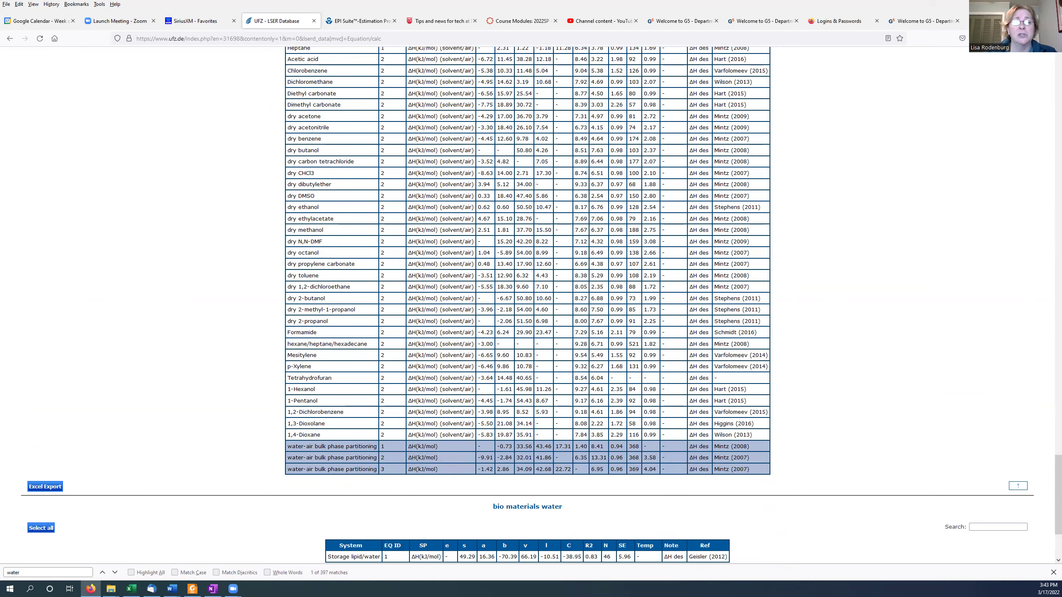
pyautogui.hotkey('alt', 'Tab')
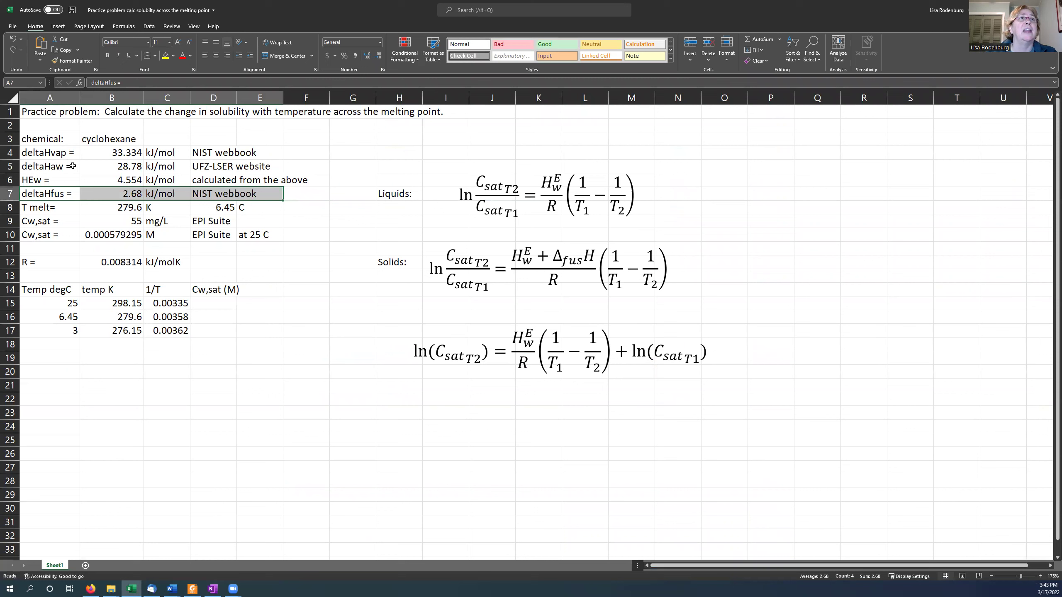
pyautogui.moveTo(71, 166); pyautogui.dragTo(131, 165)
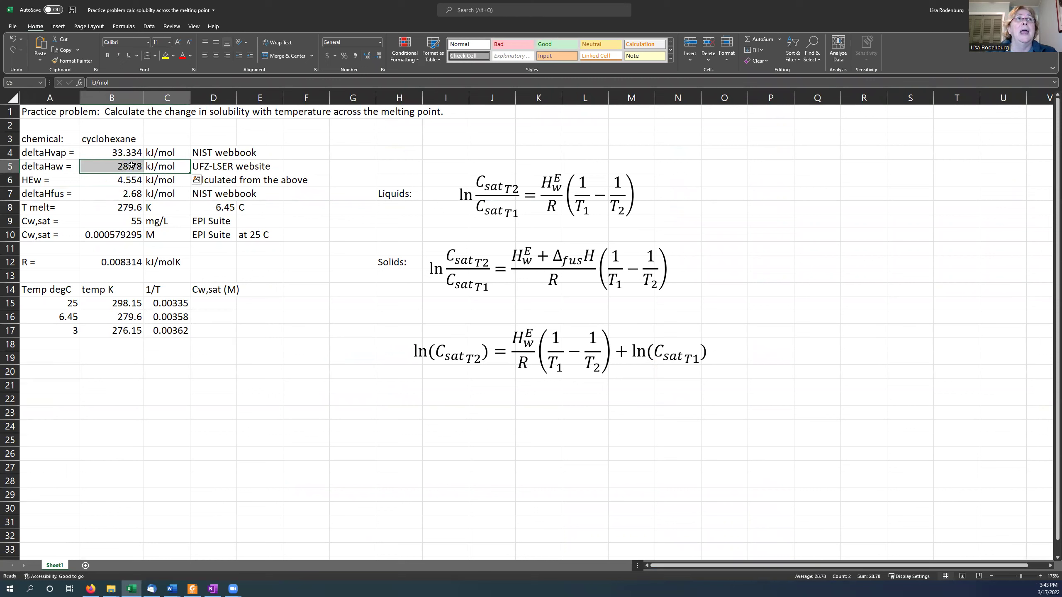
pyautogui.click(112, 151)
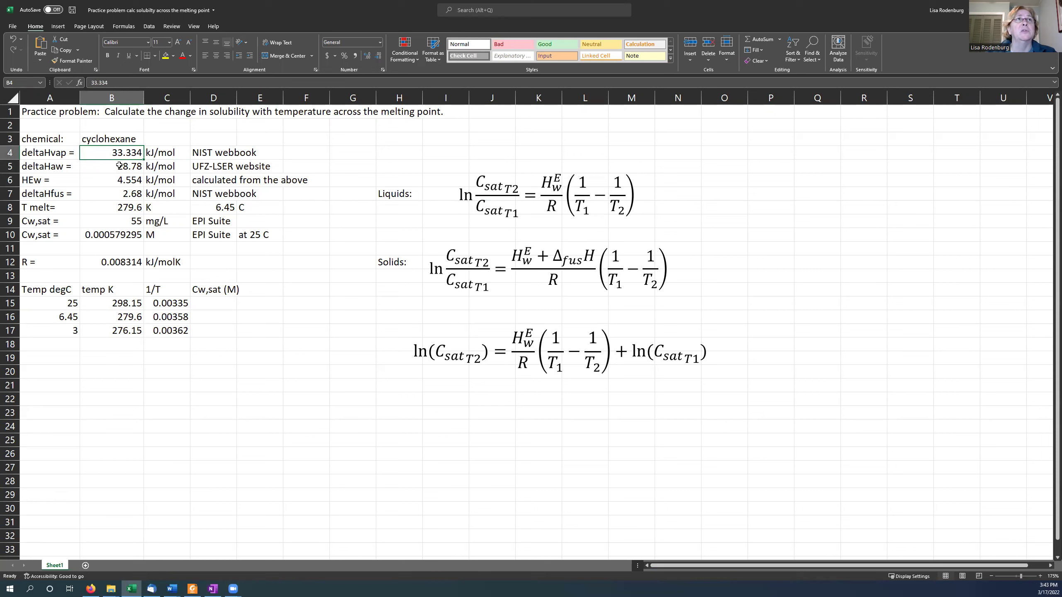
pyautogui.click(105, 182)
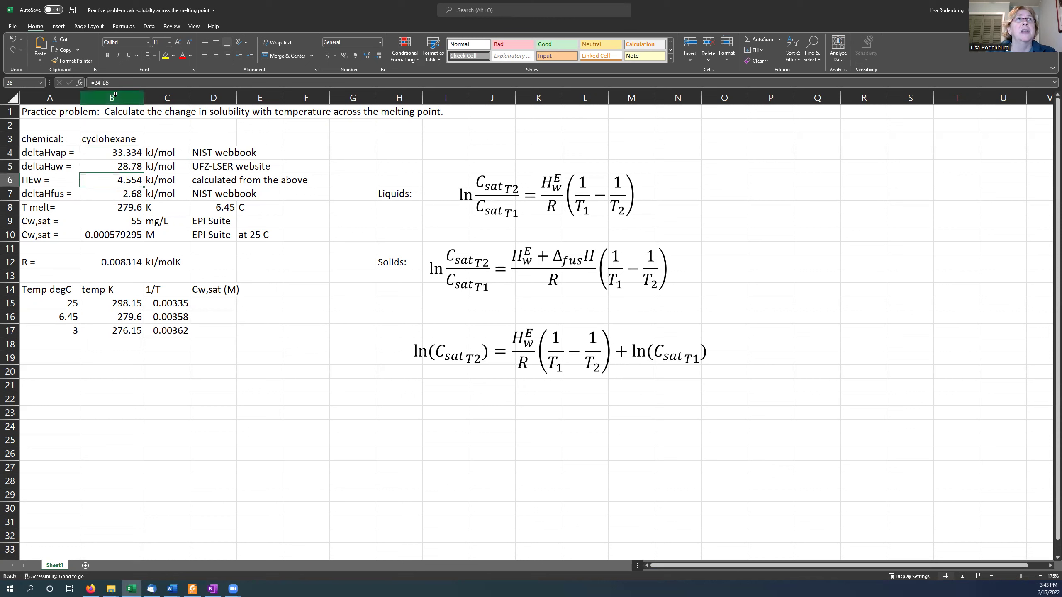
pyautogui.click(117, 84)
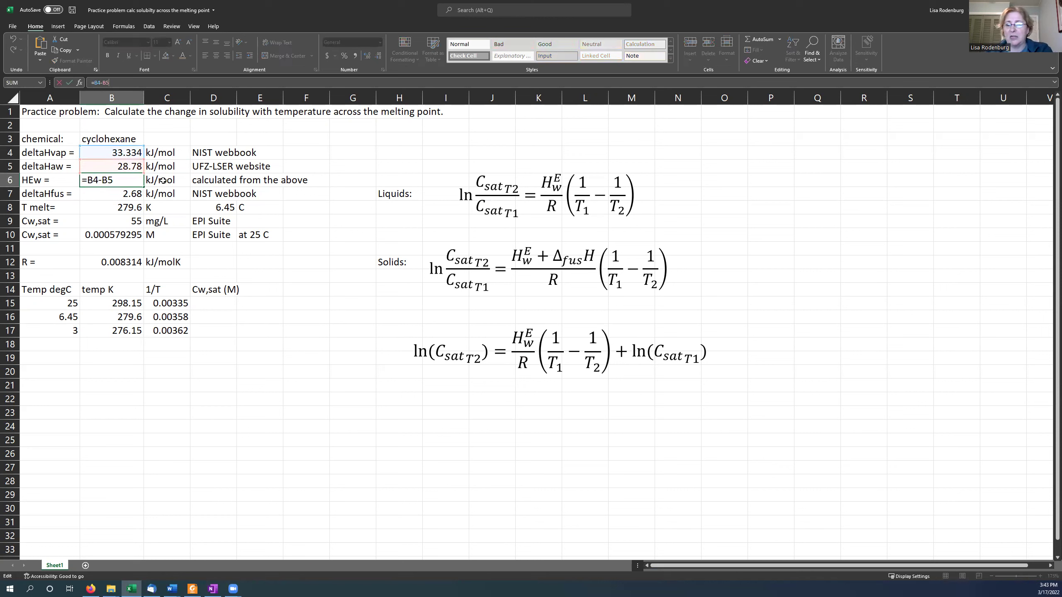
pyautogui.press('Return')
pyautogui.click(112, 183)
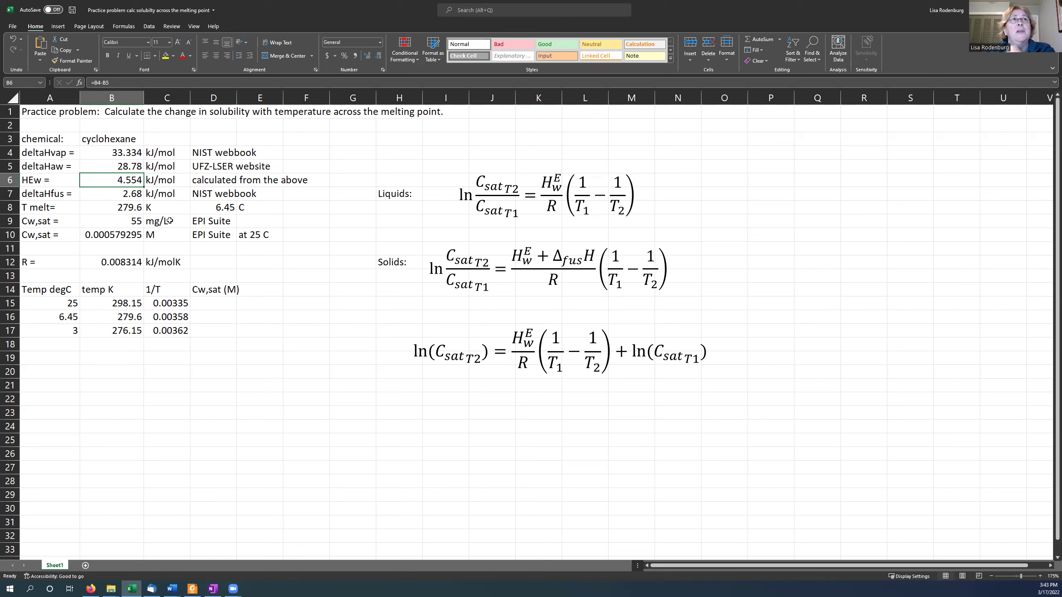
pyautogui.moveTo(59, 167); pyautogui.dragTo(157, 166)
pyautogui.moveTo(61, 153); pyautogui.dragTo(153, 152)
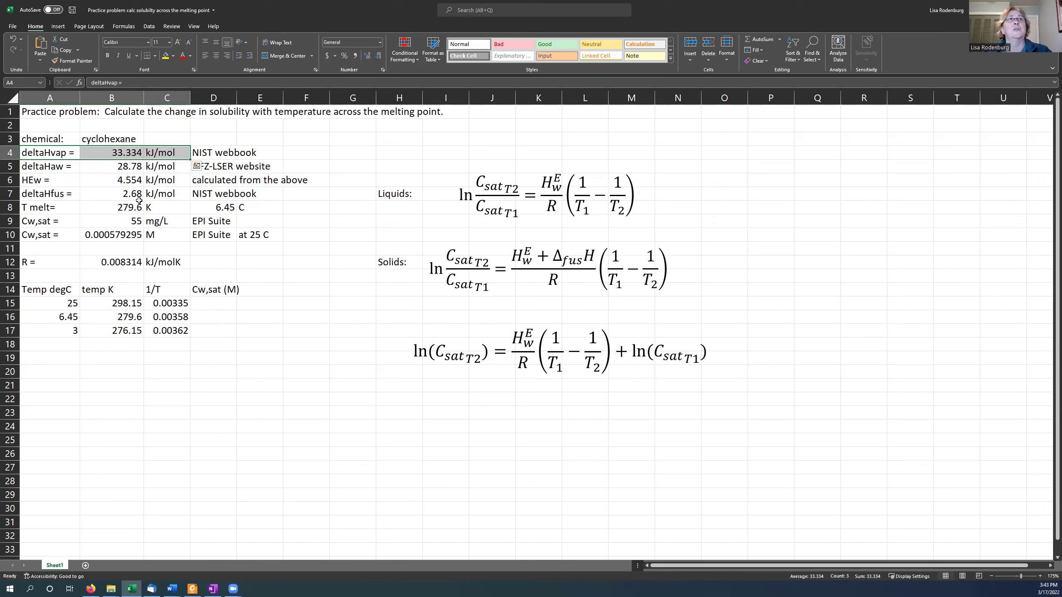
pyautogui.click(125, 181)
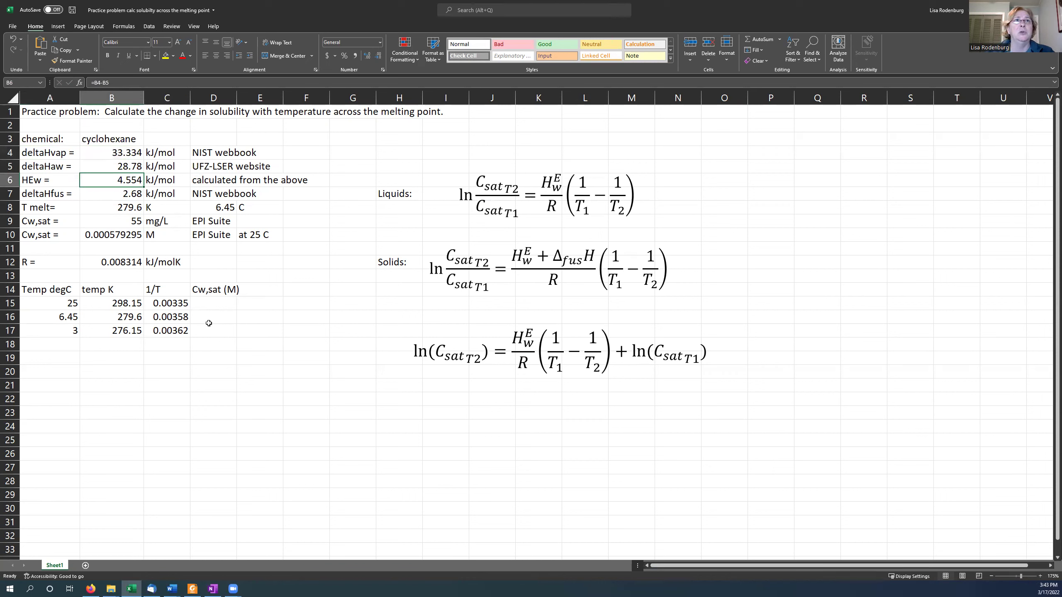
pyautogui.click(203, 302)
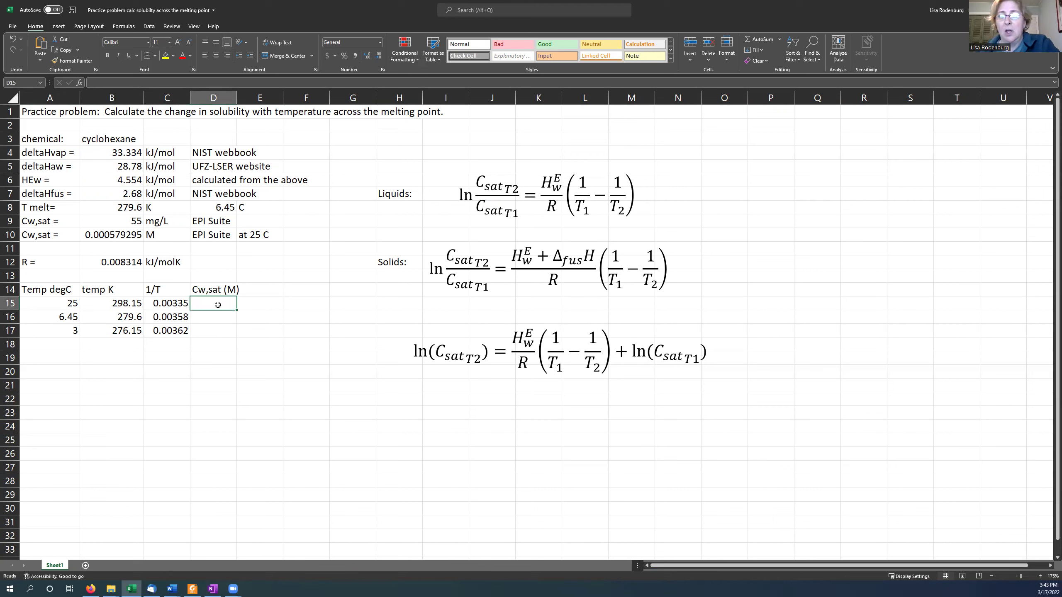
# Step: Set D15 to =B10, the 25 °C solubility
pyautogui.write('=')
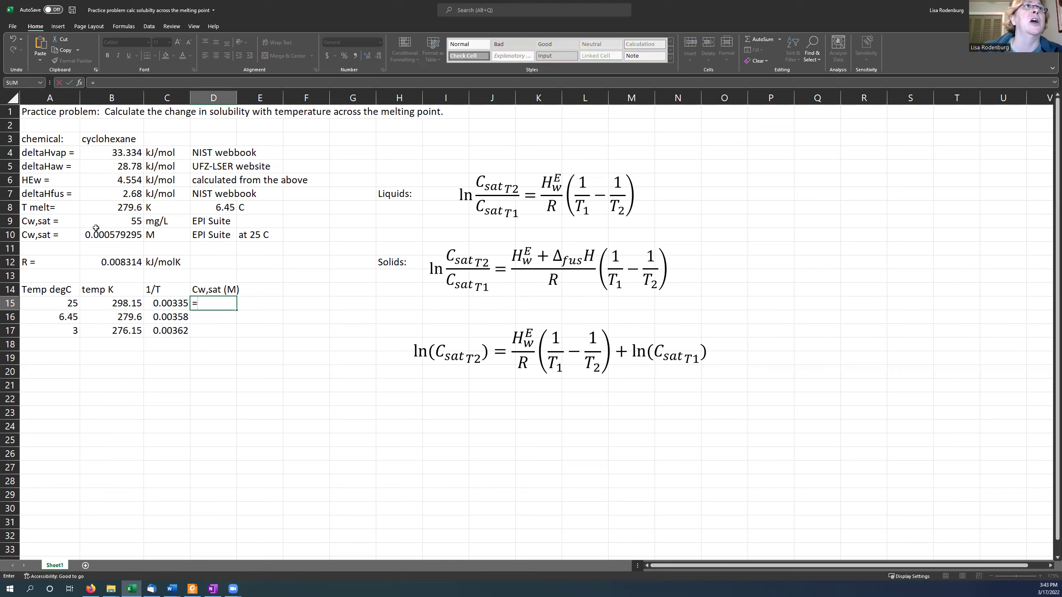
pyautogui.click(97, 236)
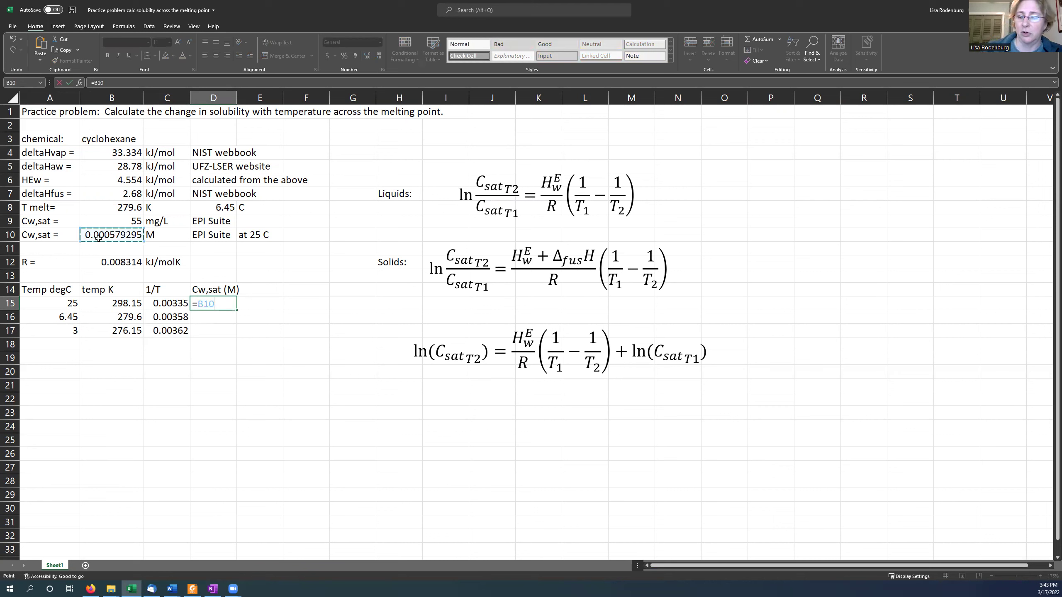
pyautogui.press('Return')
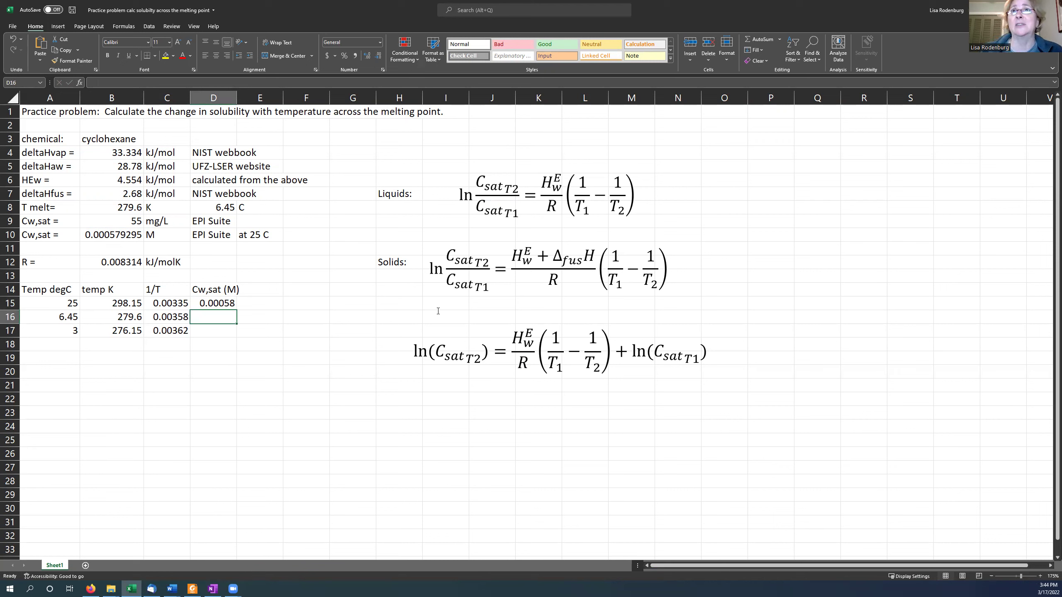
# Step: Begin the D16 formula =exp((B6/B12)* dividing HEw by the gas constant
pyautogui.click(541, 350)
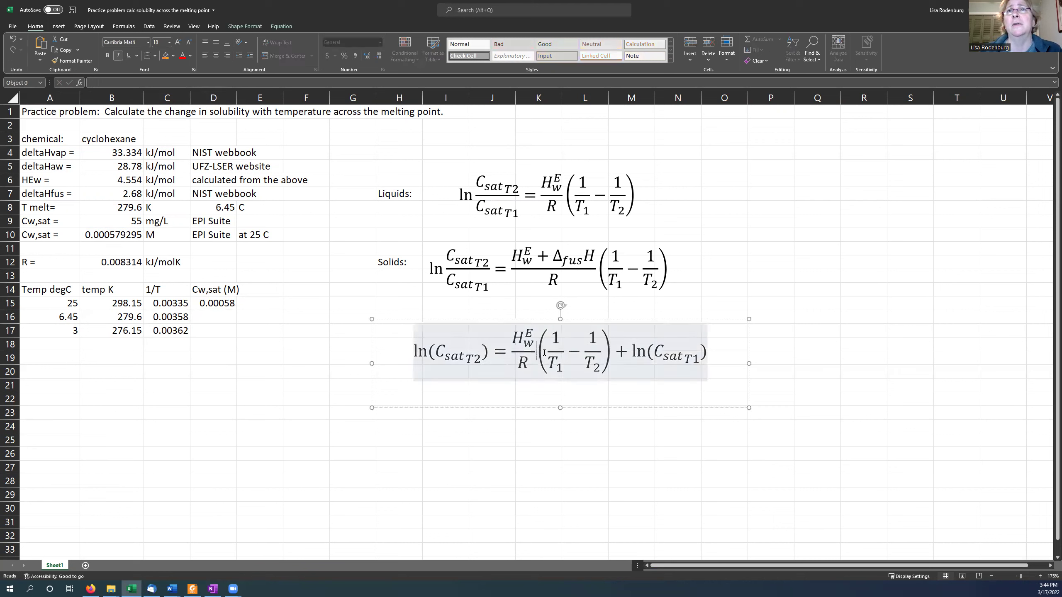
pyautogui.click(225, 315)
pyautogui.write('=')
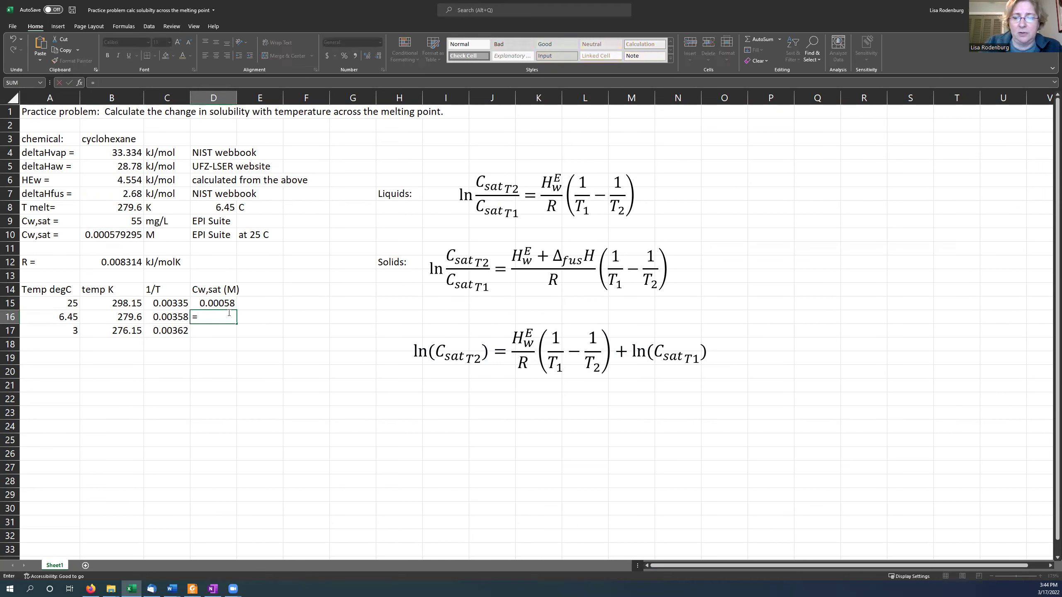
pyautogui.write('exp')
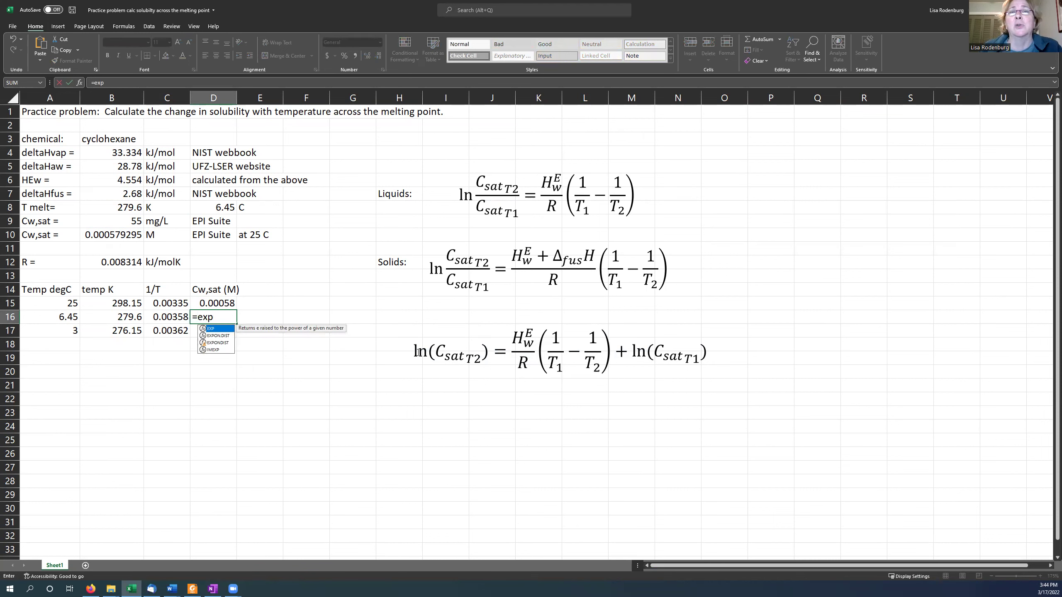
pyautogui.write('(')
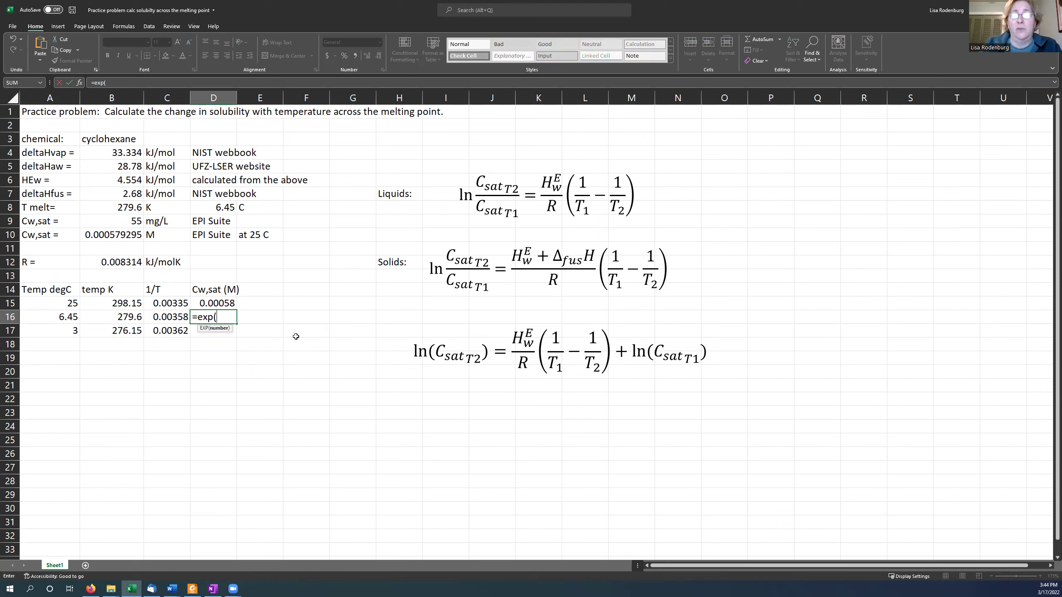
pyautogui.write('(')
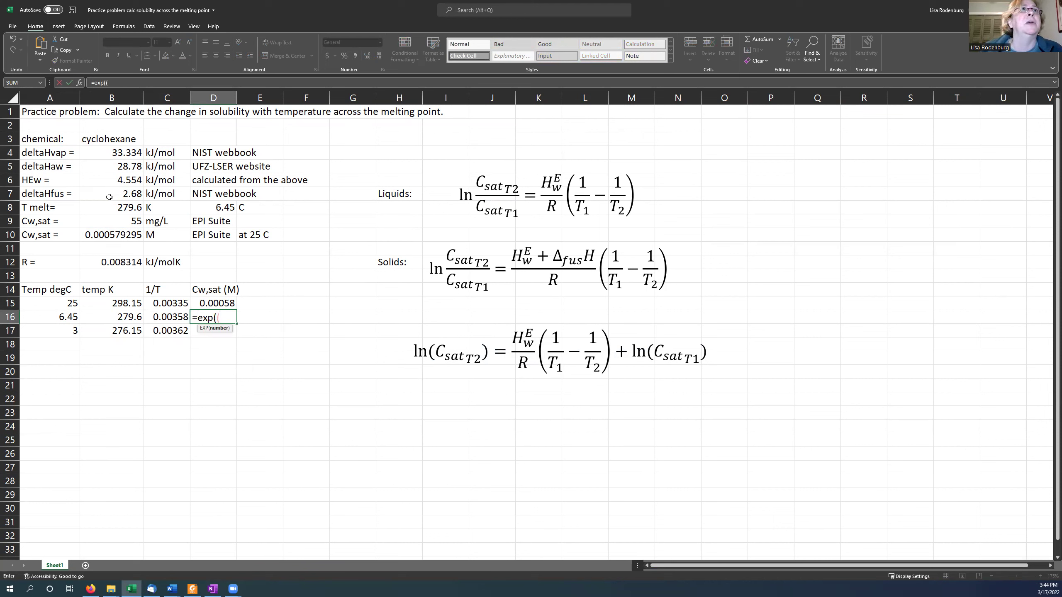
pyautogui.click(110, 182)
pyautogui.write('/')
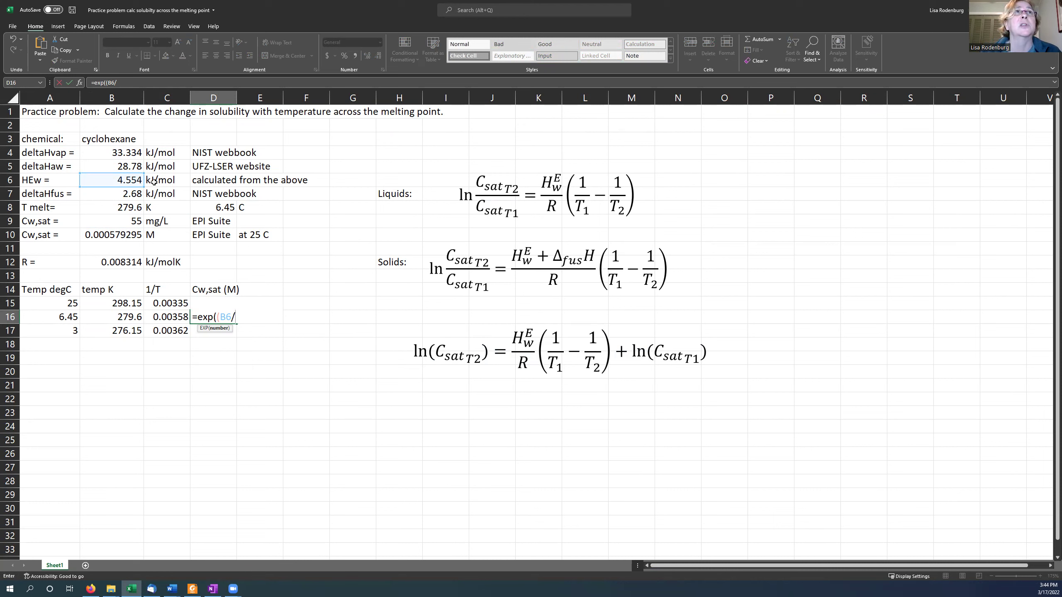
pyautogui.click(126, 261)
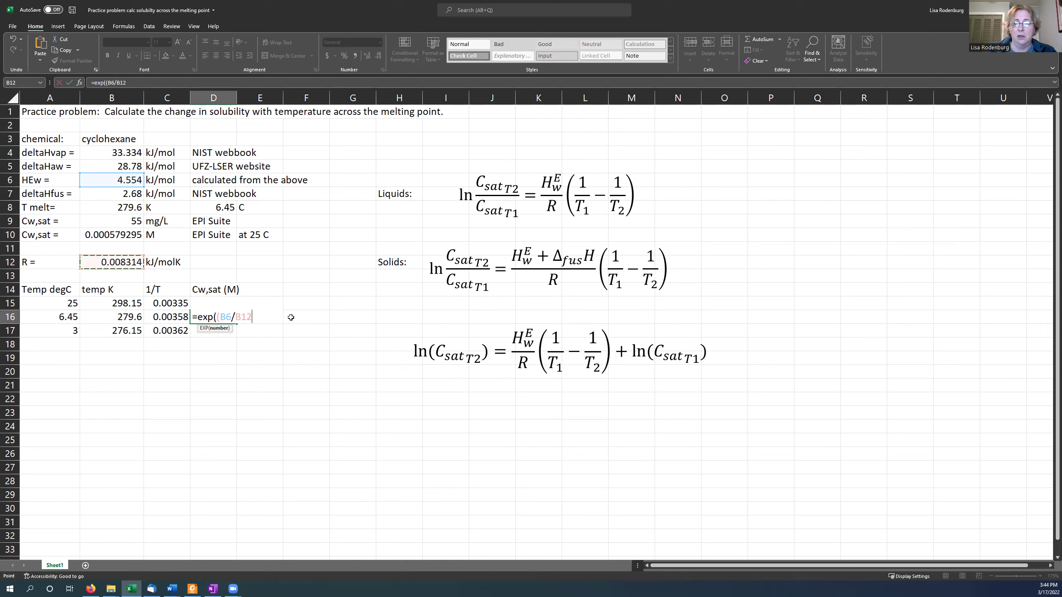
pyautogui.write(')*')
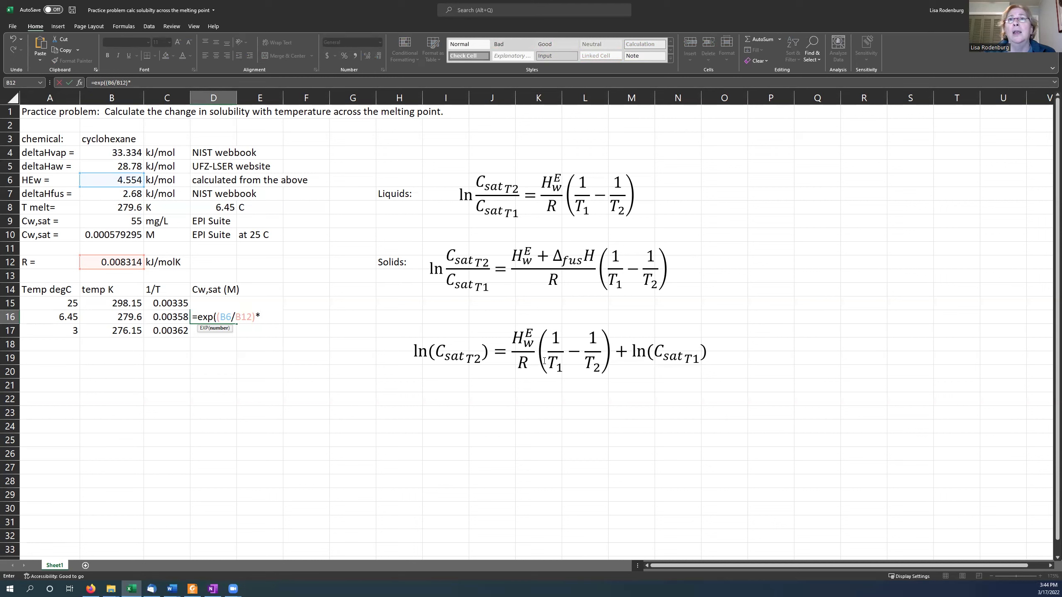
# Step: Complete D16 with (C15-C16)+ln(C15) to compute the 6.45 °C solubility
pyautogui.click(162, 304)
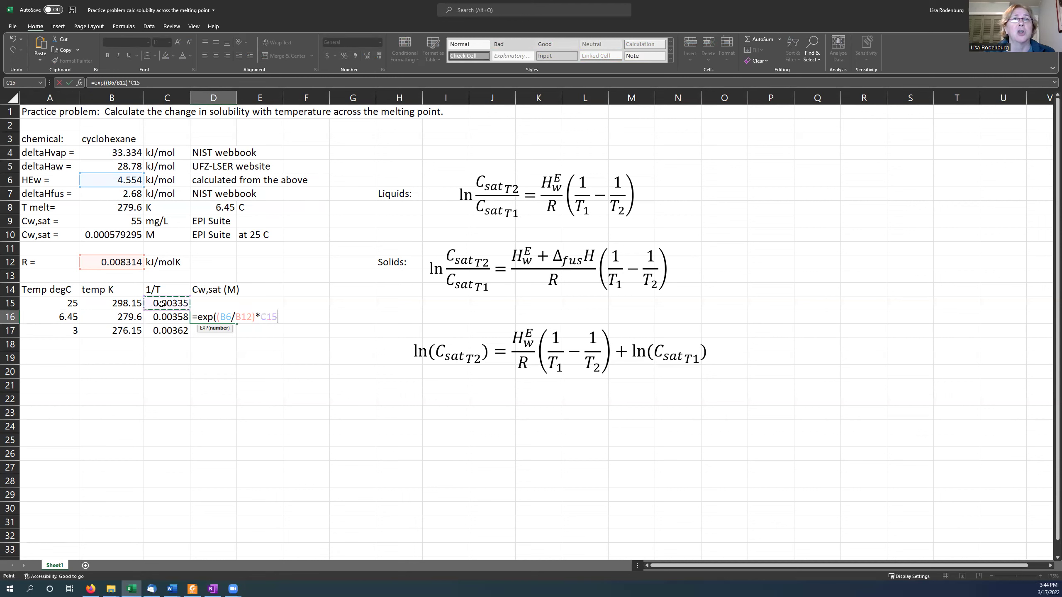
pyautogui.press('BackSpace')
pyautogui.press('BackSpace')
pyautogui.press('BackSpace')
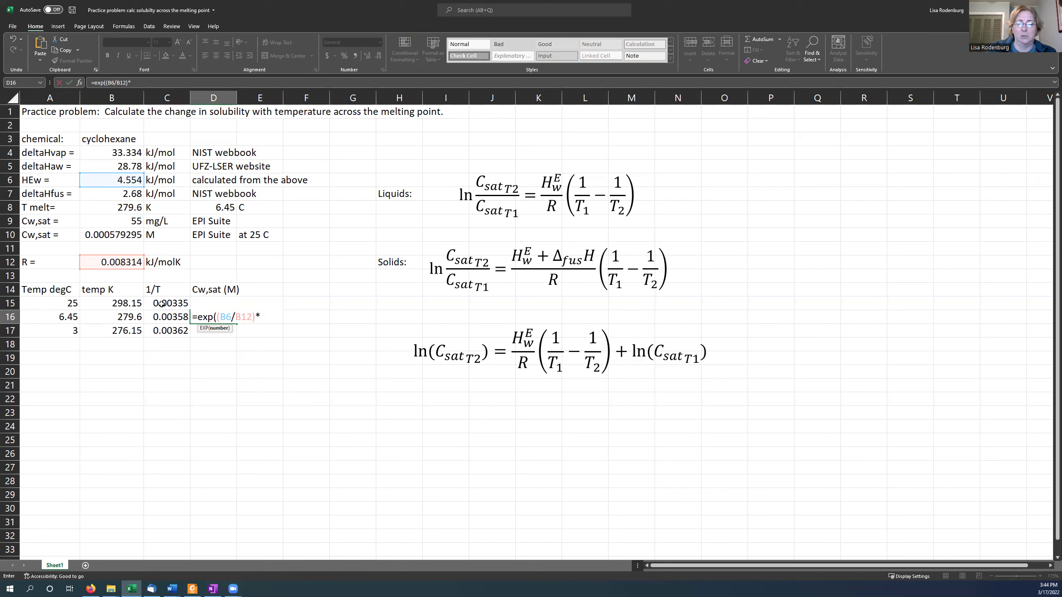
pyautogui.click(162, 304)
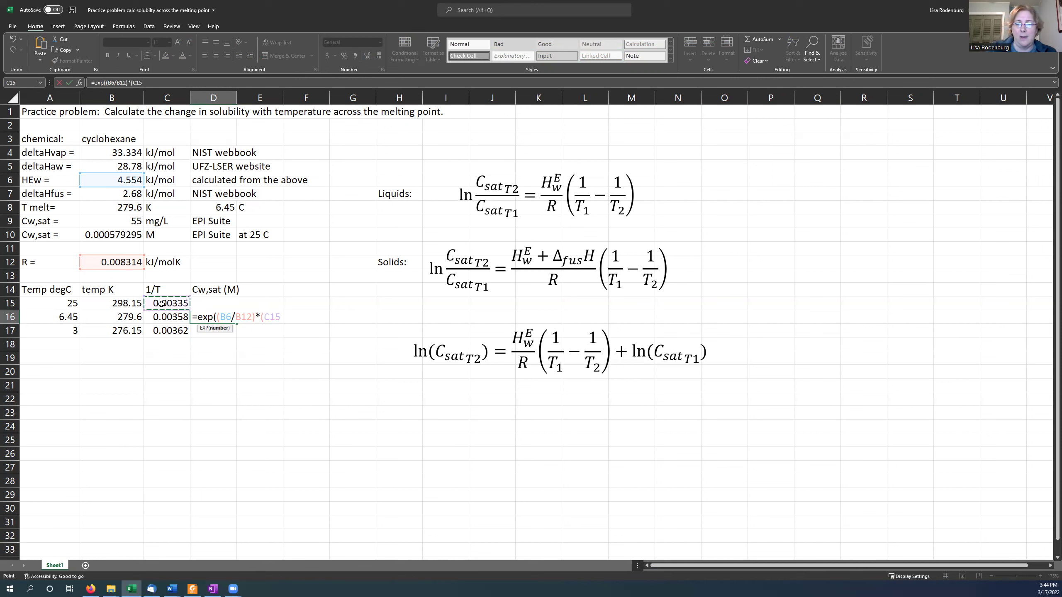
pyautogui.write('-')
pyautogui.click(168, 316)
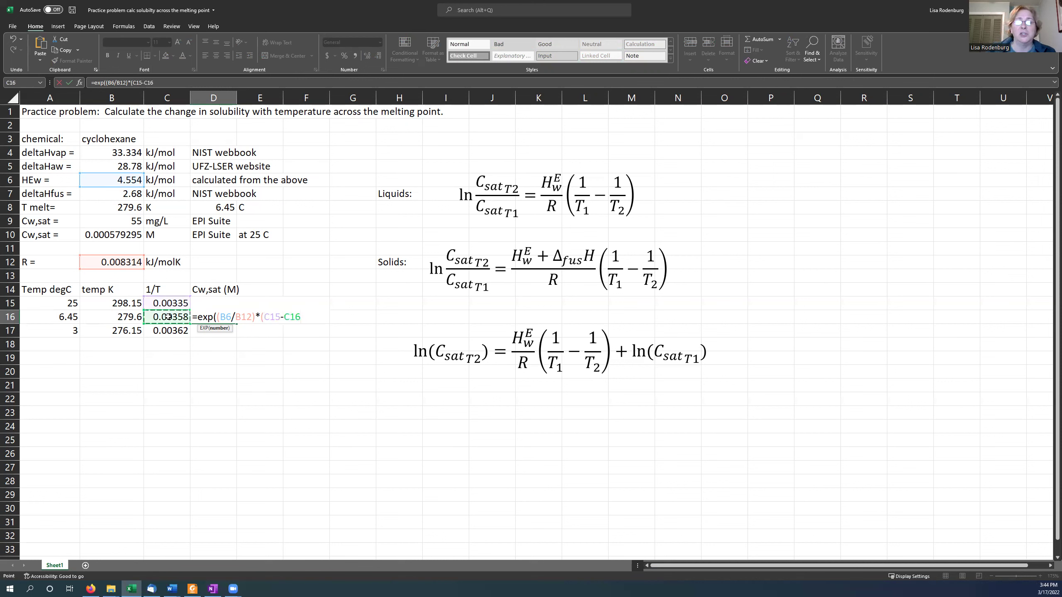
pyautogui.write(')')
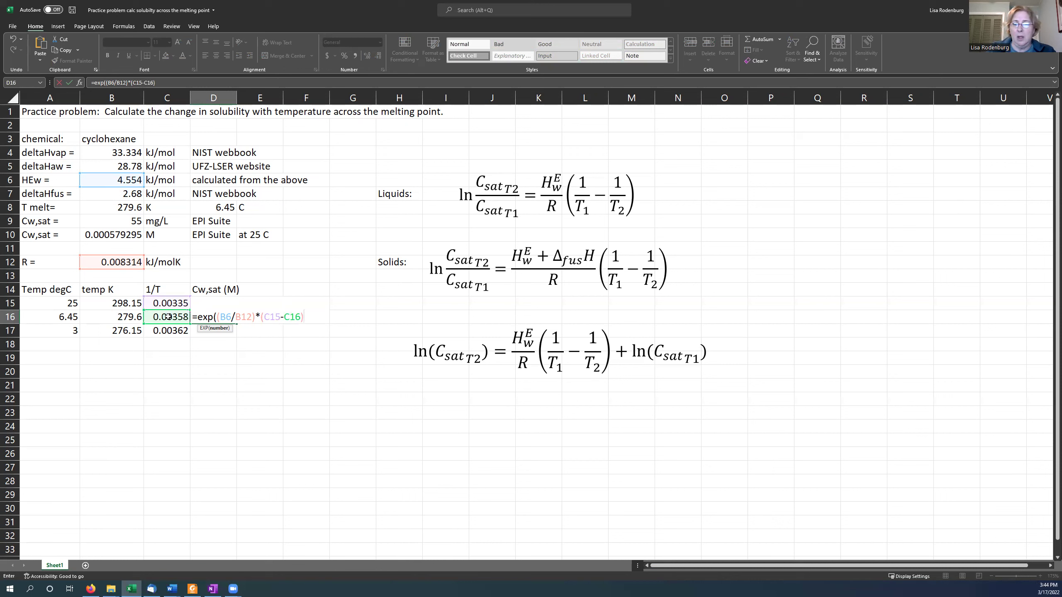
pyautogui.write('+ln(')
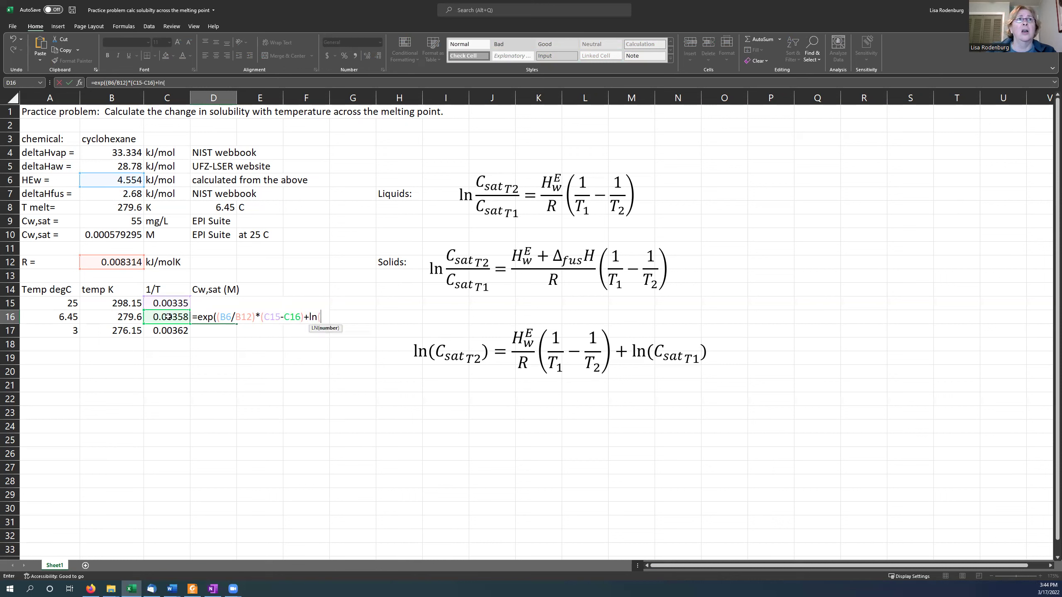
pyautogui.click(166, 302)
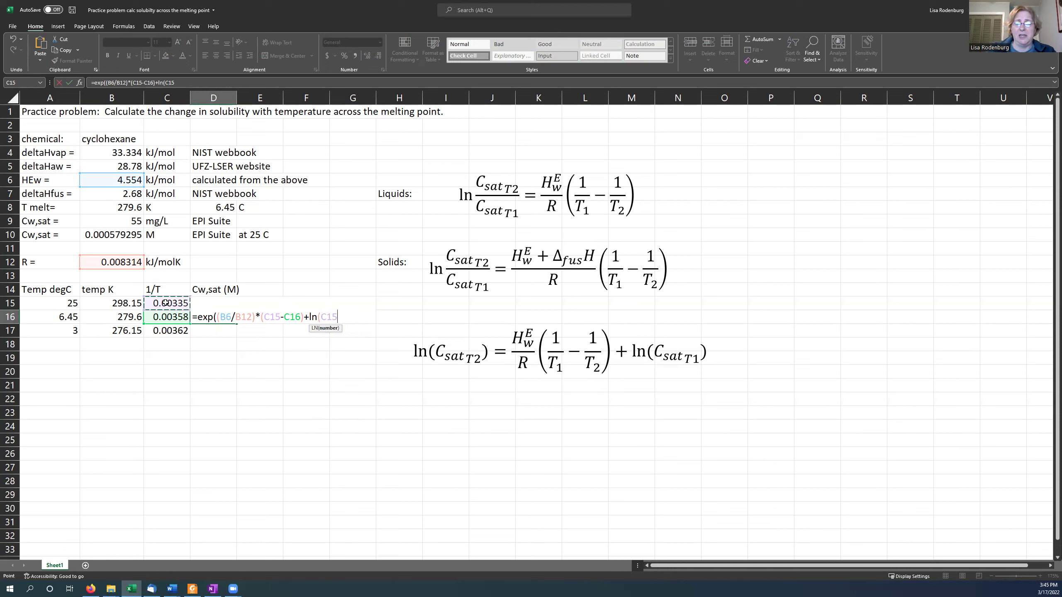
pyautogui.write('))')
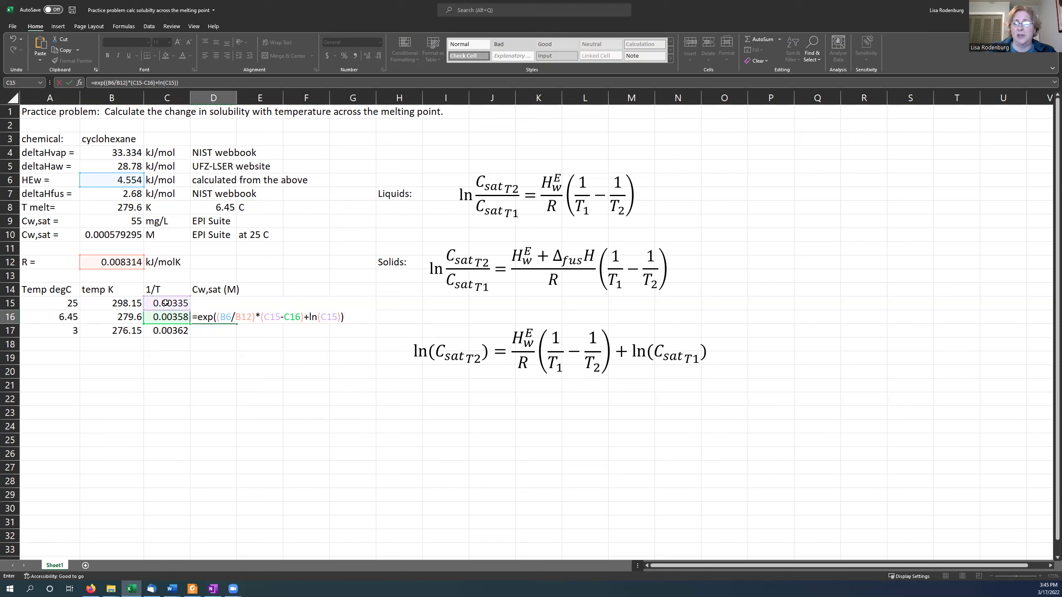
pyautogui.press('Return')
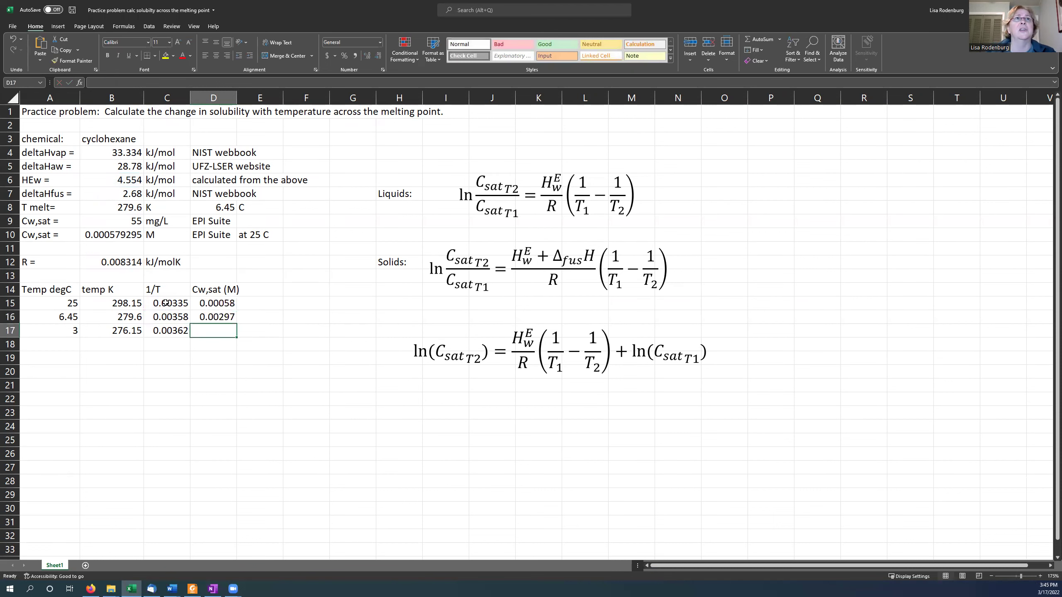
# Step: Add parentheses in the D16 formula so the whole exponent term is grouped inside EXP
pyautogui.click(211, 314)
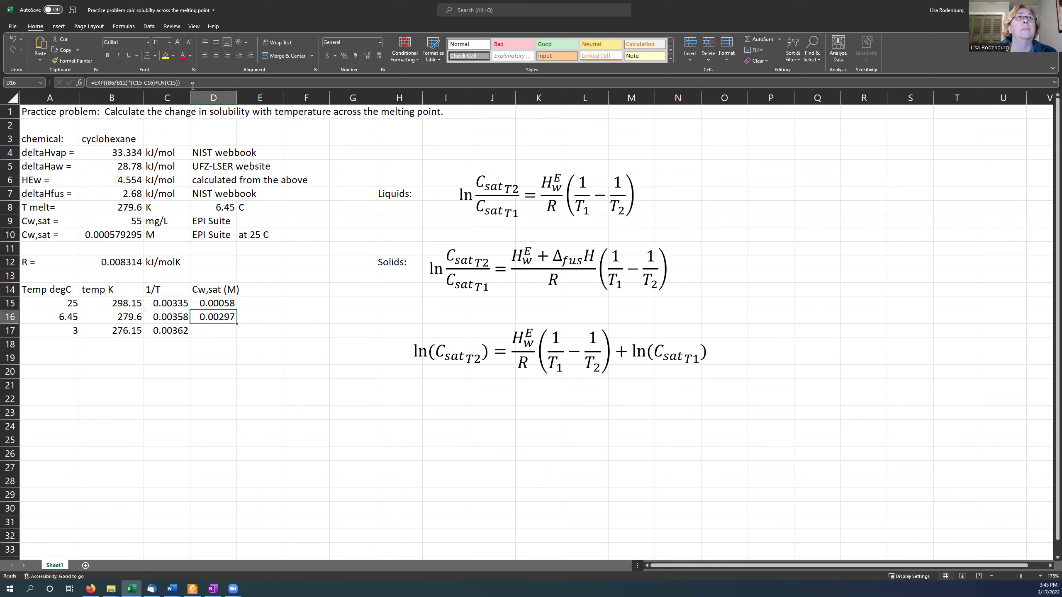
pyautogui.click(171, 84)
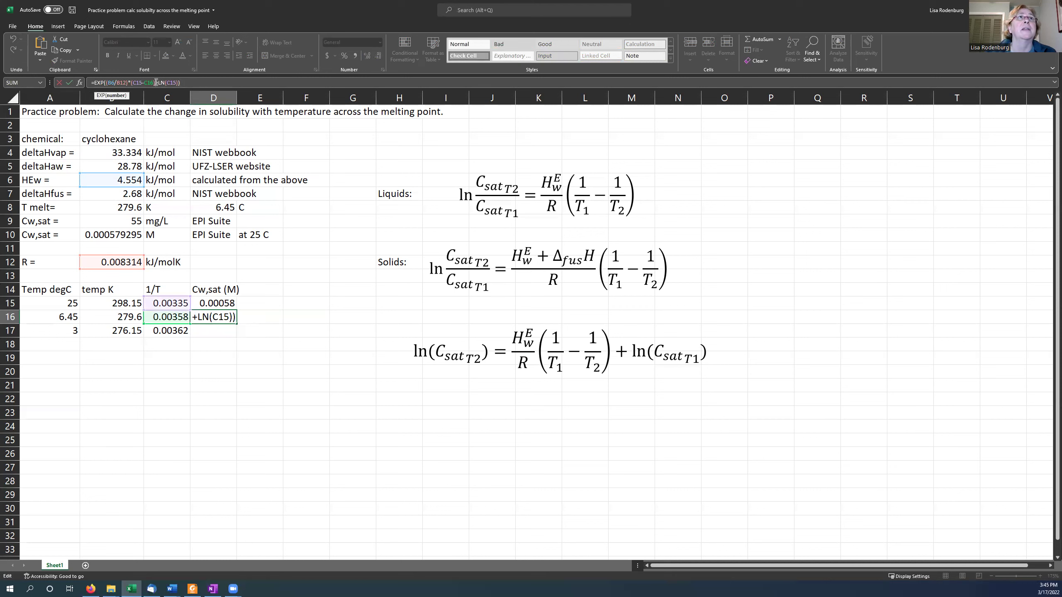
pyautogui.write(')')
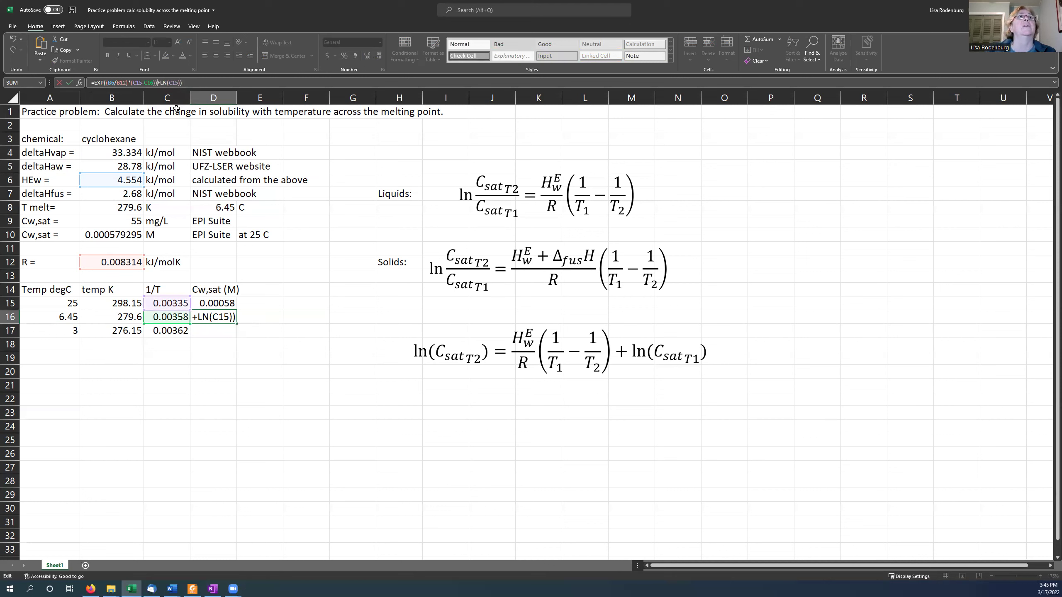
pyautogui.click(105, 84)
pyautogui.write('(')
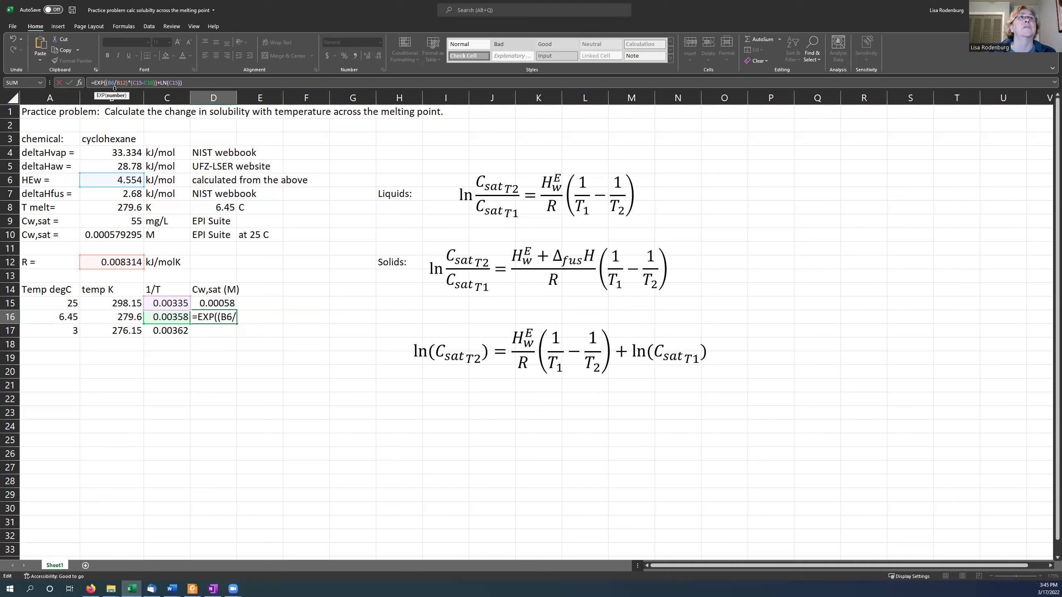
pyautogui.write('(')
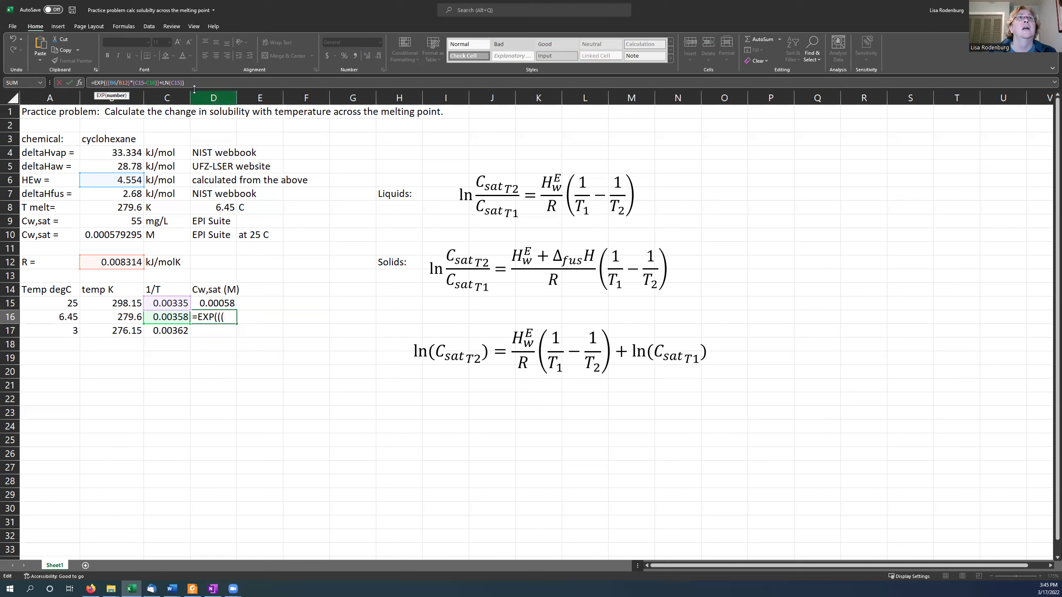
pyautogui.click(195, 86)
pyautogui.press('Return')
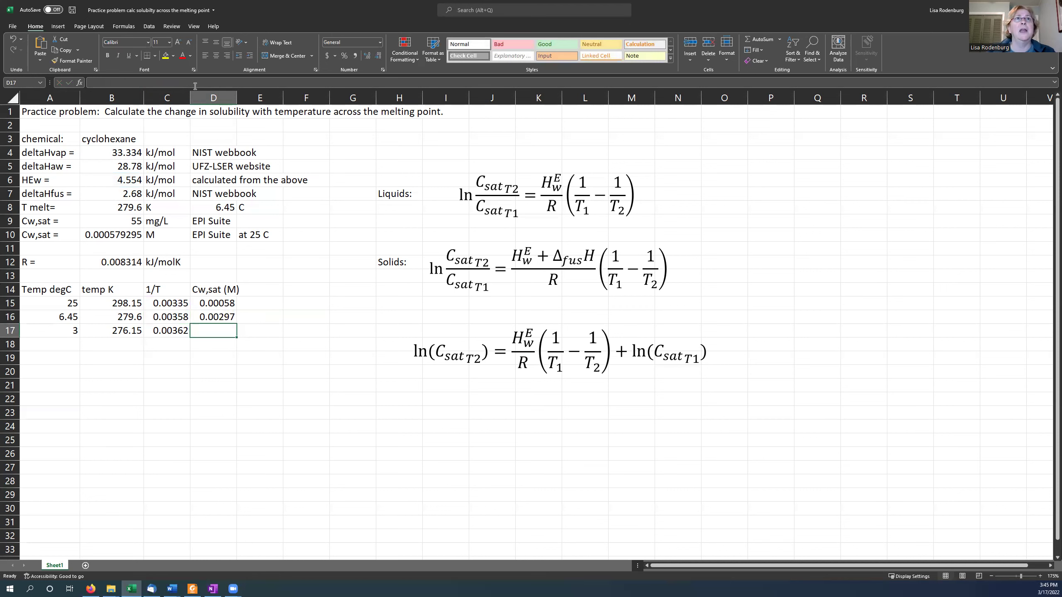
pyautogui.press('Up')
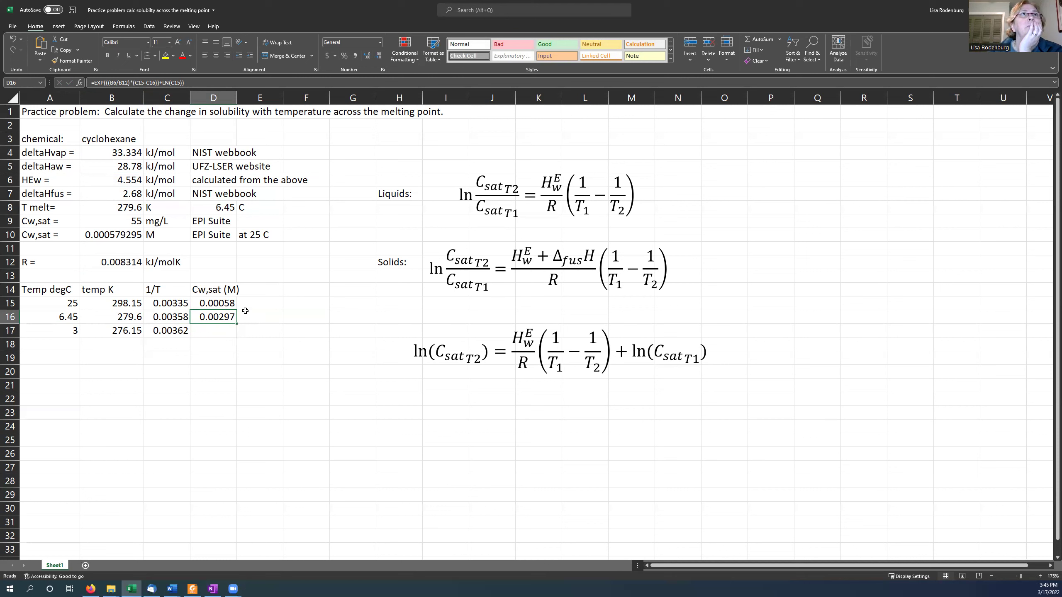
# Step: Move the D16 log reference from C15 to D15, making the result 0.00051
pyautogui.click(178, 83)
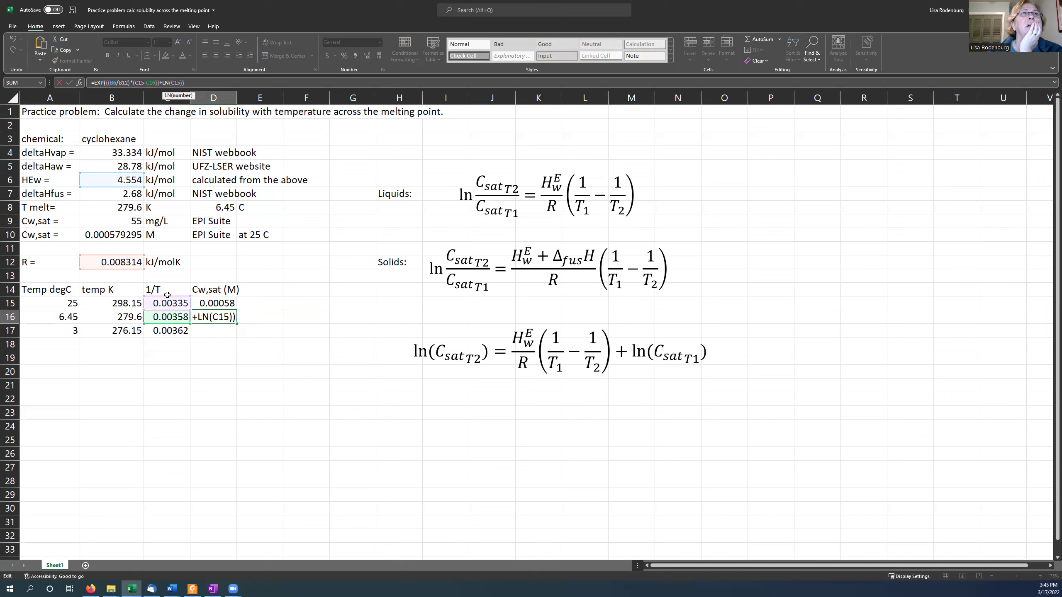
pyautogui.moveTo(167, 297); pyautogui.dragTo(206, 306)
pyautogui.moveTo(174, 296)
pyautogui.mouseDown()
pyautogui.moveTo(283, 310)
pyautogui.moveTo(171, 296)
pyautogui.mouseUp()
pyautogui.moveTo(253, 309); pyautogui.dragTo(226, 310)
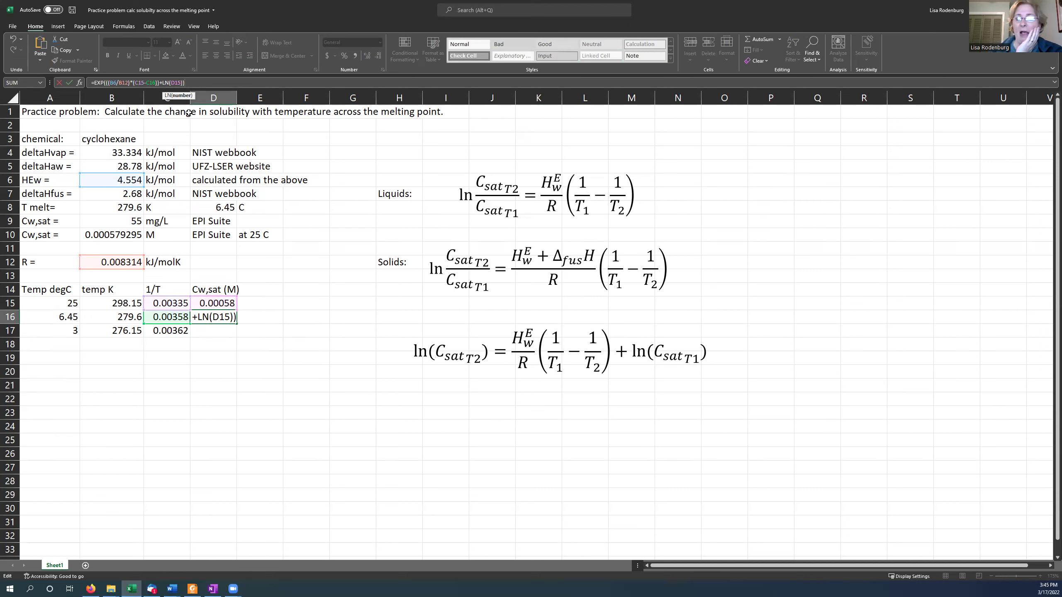
# Step: Check the D15:D16 solubilities, R in B12 and the D16 formula, then review the fusion term for D17
pyautogui.click(218, 306)
pyautogui.moveTo(218, 312); pyautogui.dragTo(218, 319)
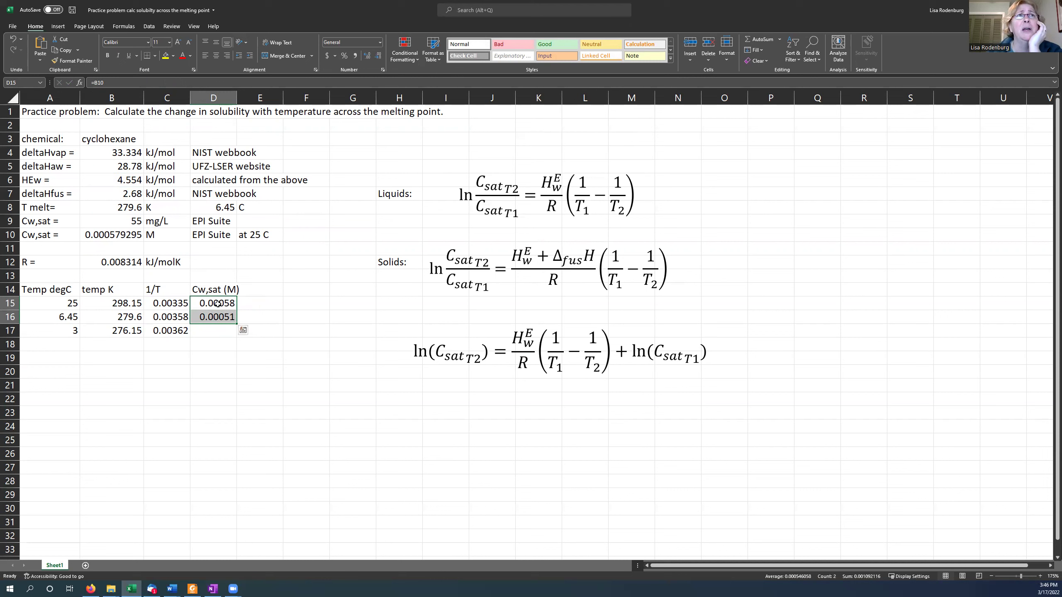
pyautogui.moveTo(217, 303); pyautogui.dragTo(217, 312)
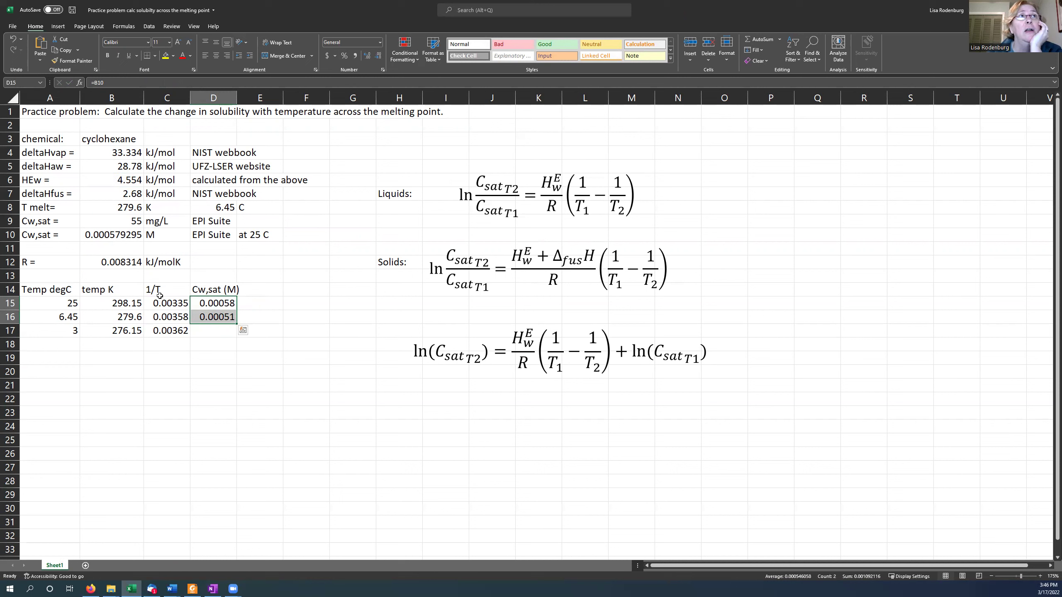
pyautogui.click(119, 263)
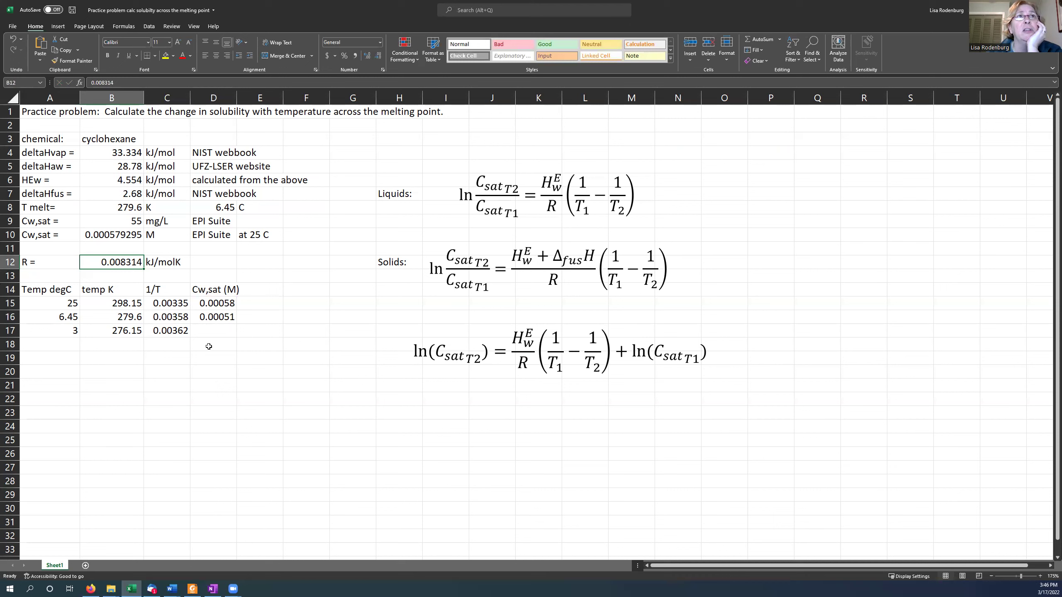
pyautogui.click(213, 317)
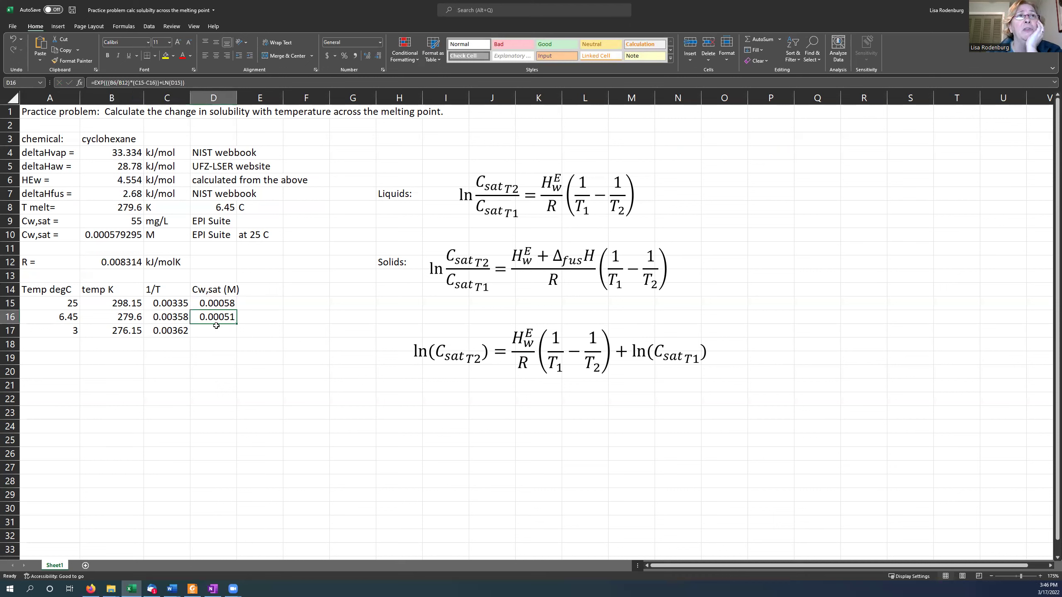
pyautogui.click(216, 329)
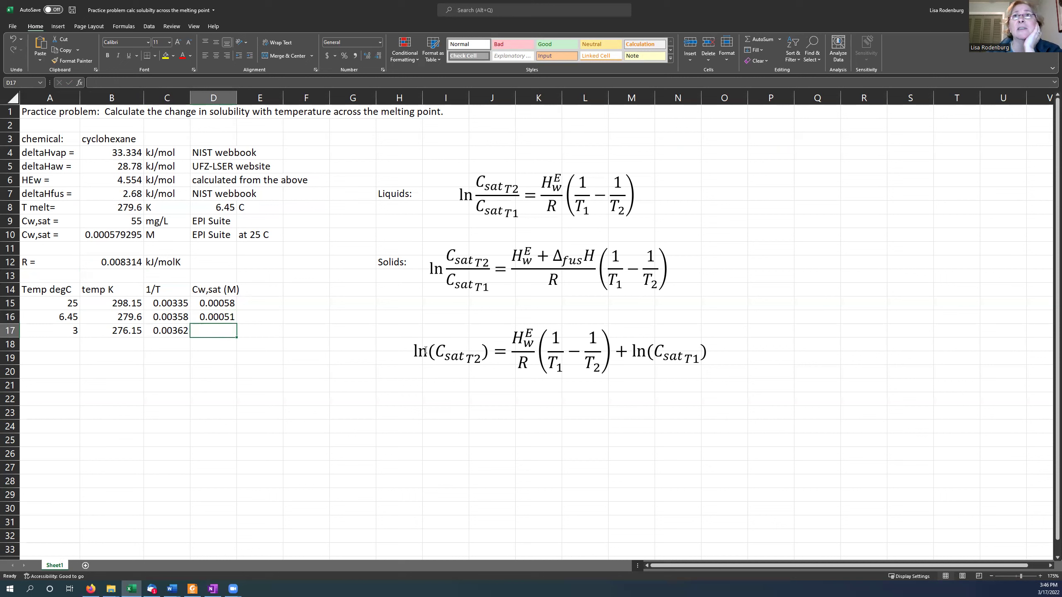
pyautogui.click(569, 260)
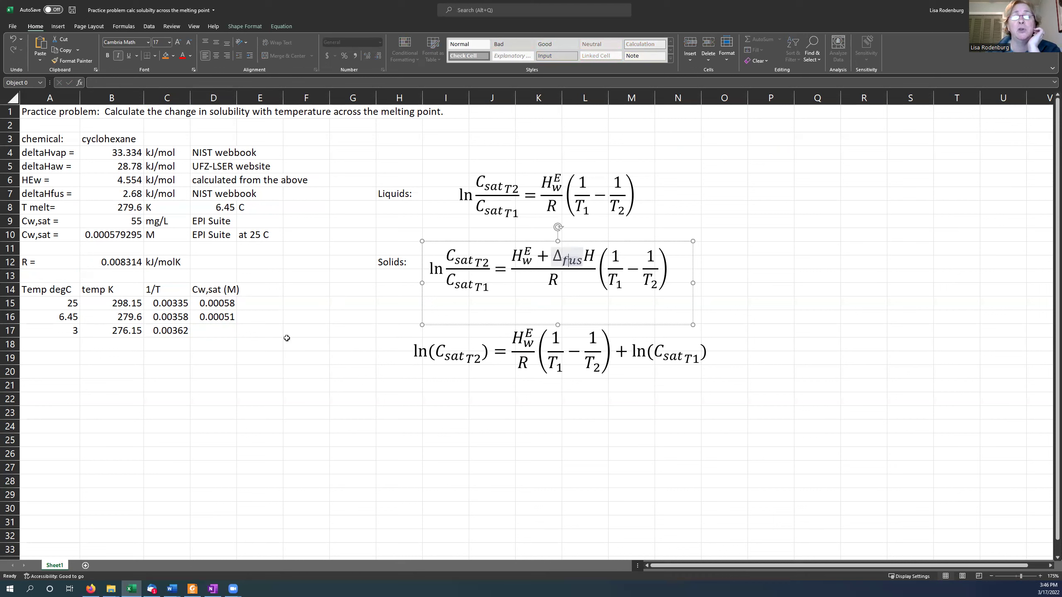
# Step: Start the D17 formula =exp(((B6+B7)/B12) summing HEw and fusion enthalpy over R
pyautogui.click(217, 328)
pyautogui.write('e')
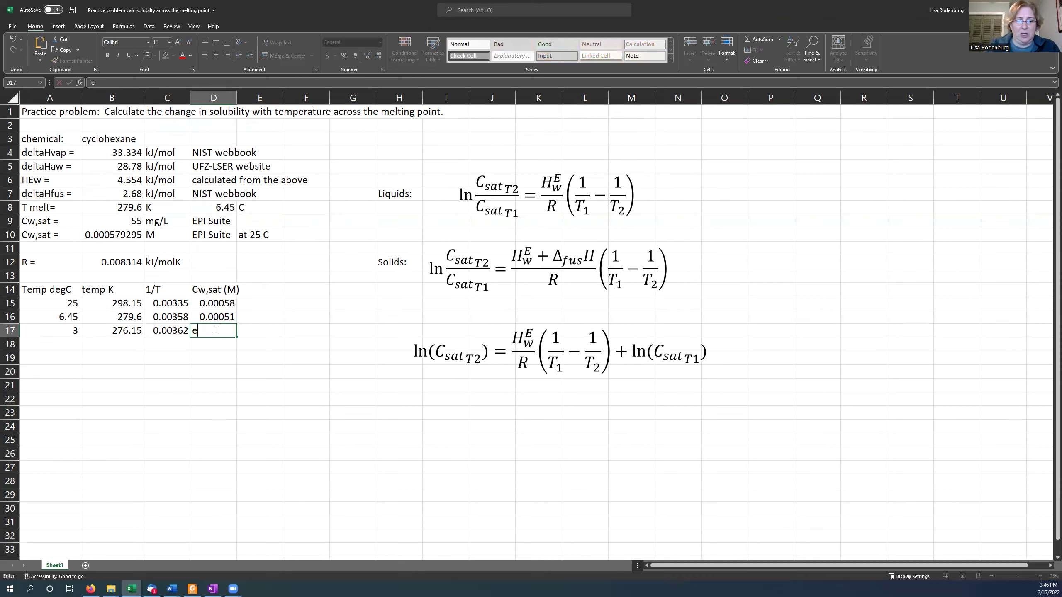
pyautogui.press('BackSpace')
pyautogui.write('=exp')
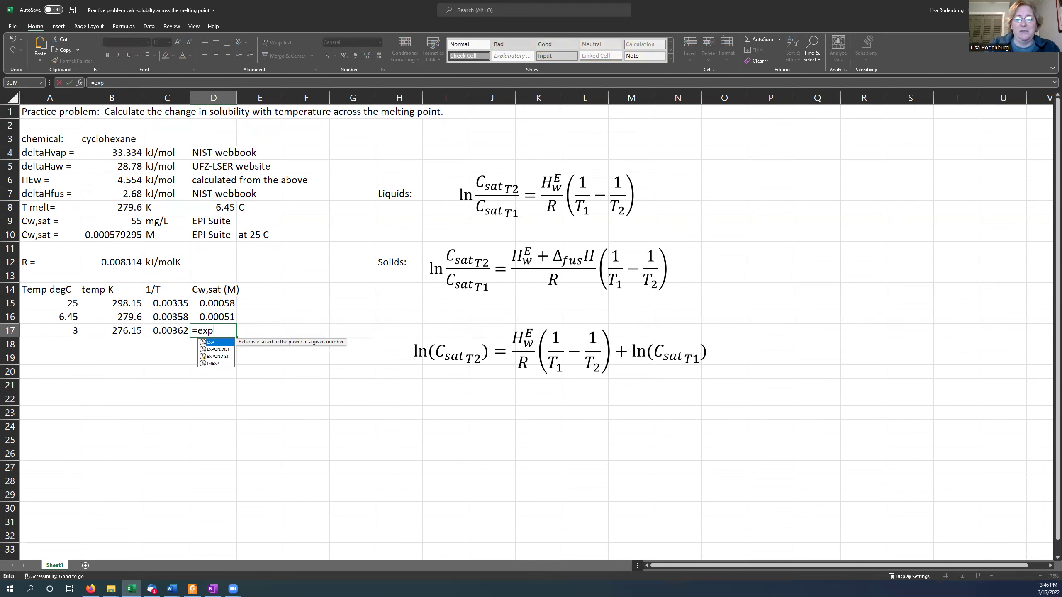
pyautogui.write('(((')
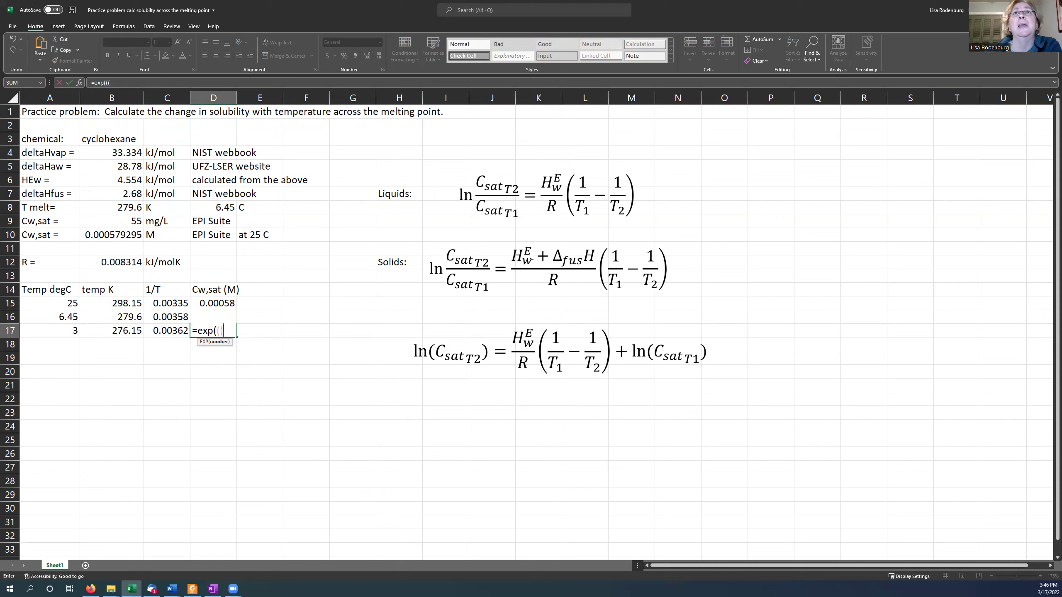
pyautogui.click(104, 181)
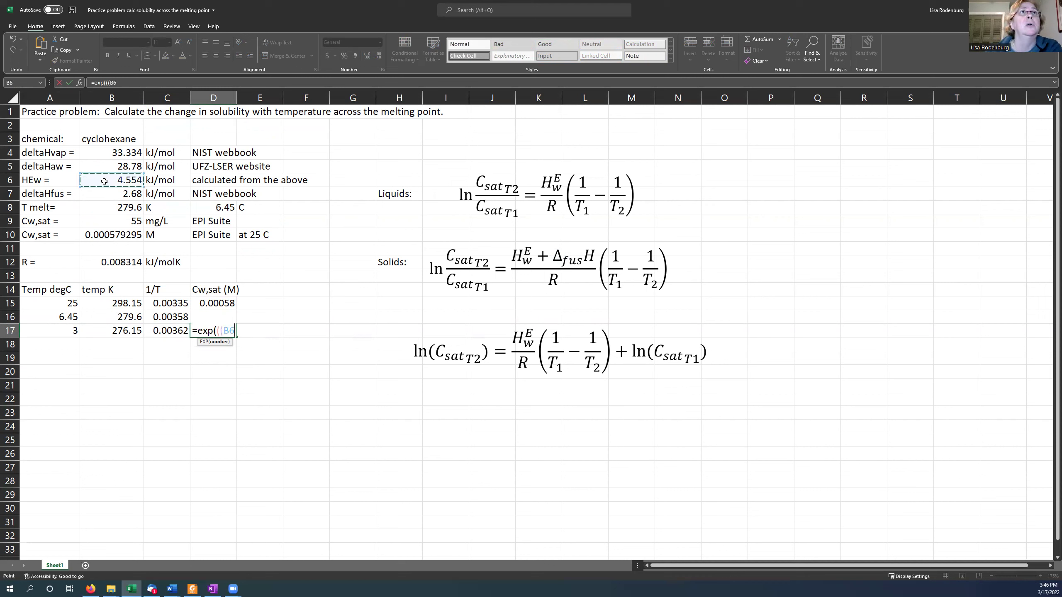
pyautogui.write('+')
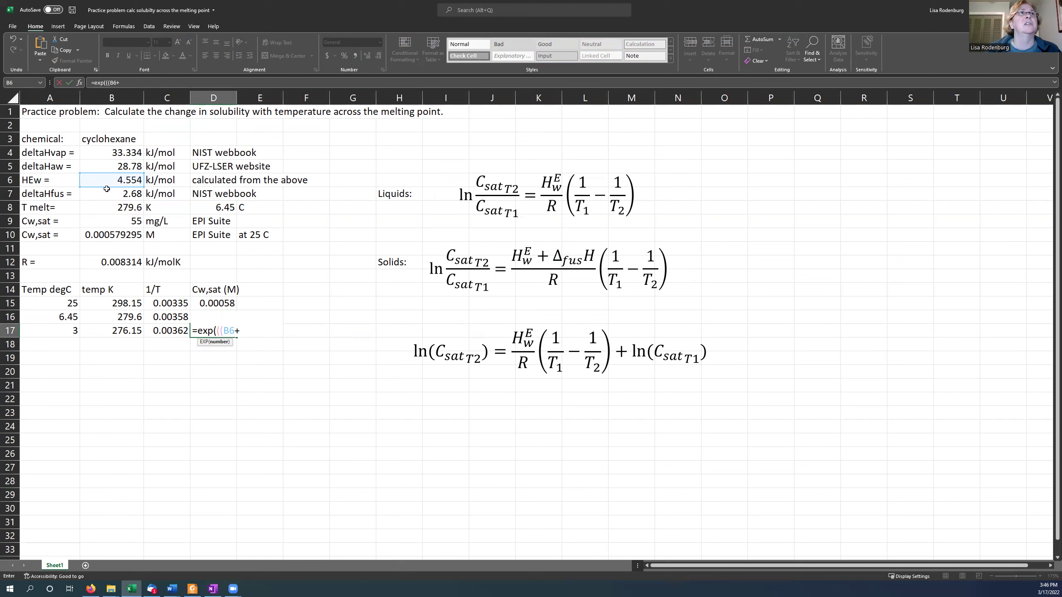
pyautogui.click(109, 194)
pyautogui.write(')')
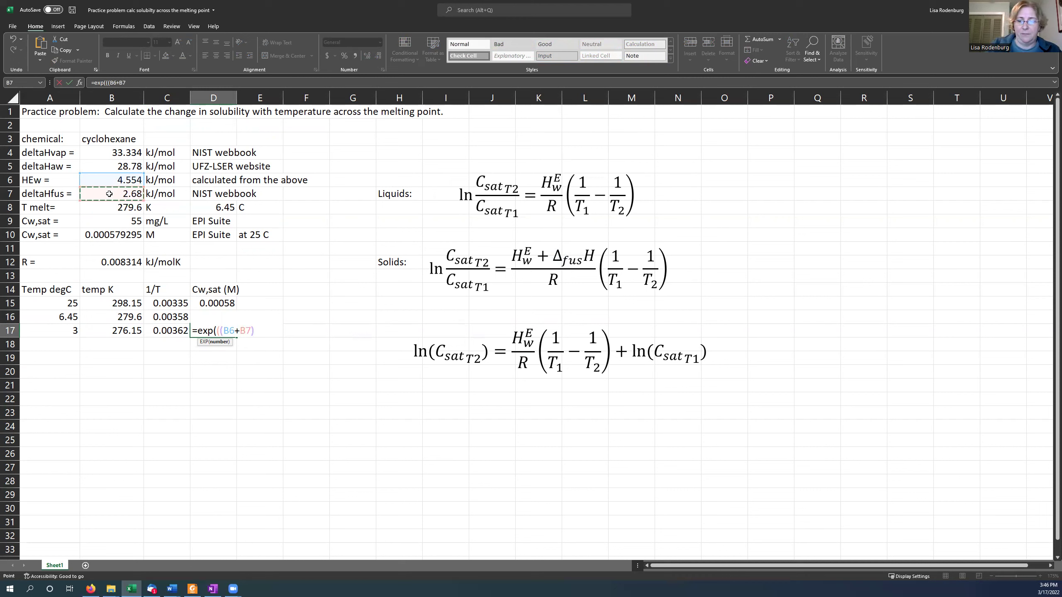
pyautogui.write('/')
pyautogui.click(113, 262)
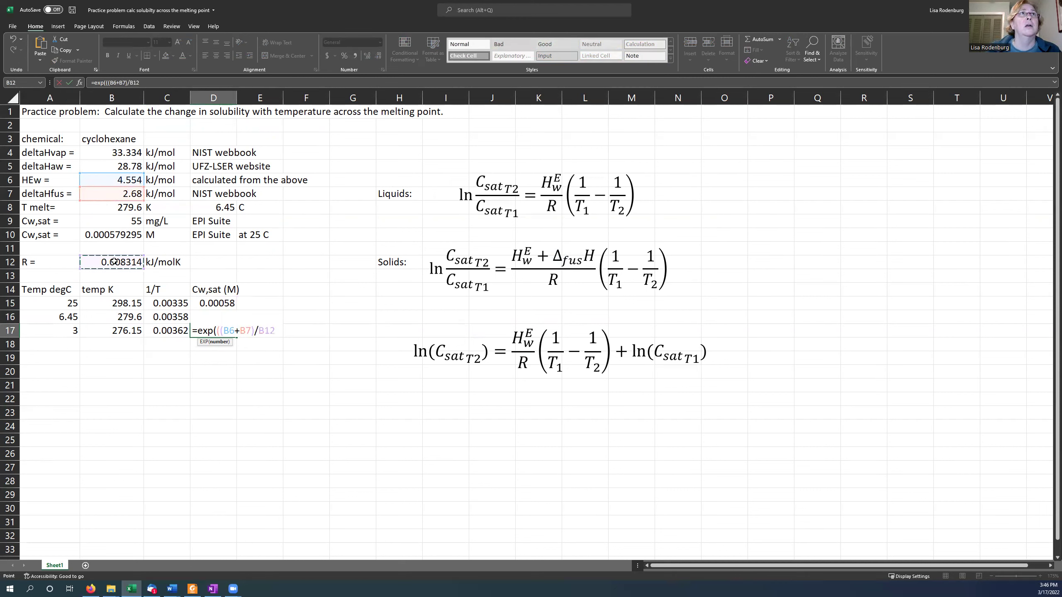
# Step: Finish D17 with *(C16-C17)+ln(D16), giving the 3 °C solubility of 0.00049 M
pyautogui.write(')*')
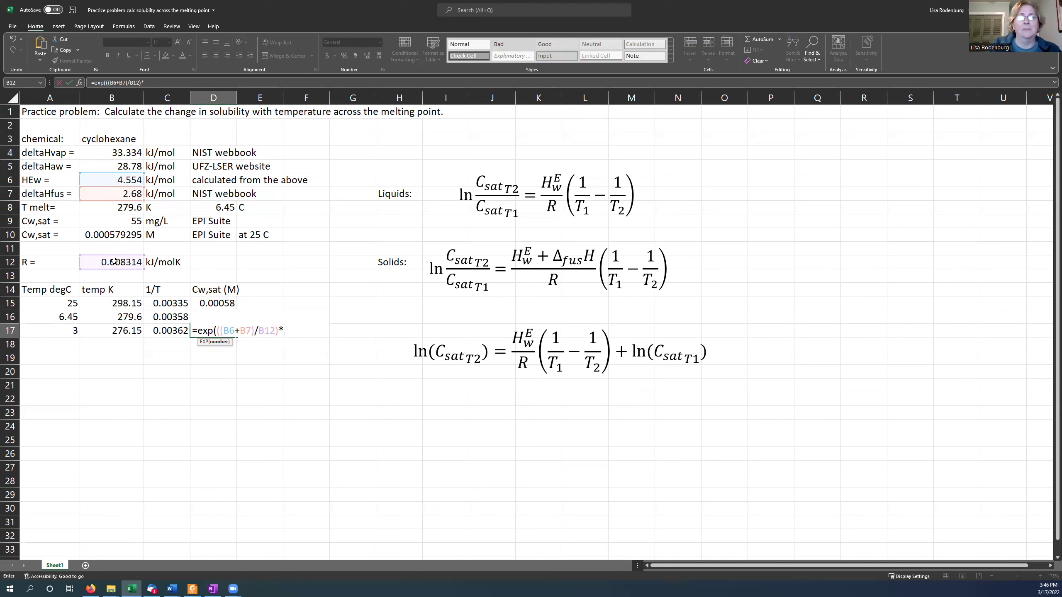
pyautogui.write('(')
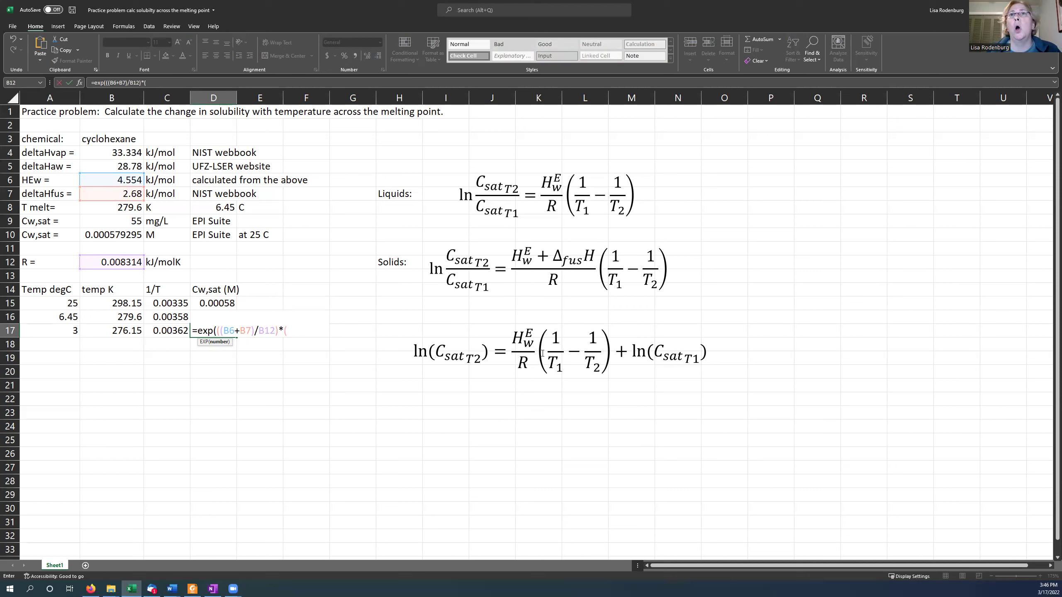
pyautogui.click(167, 317)
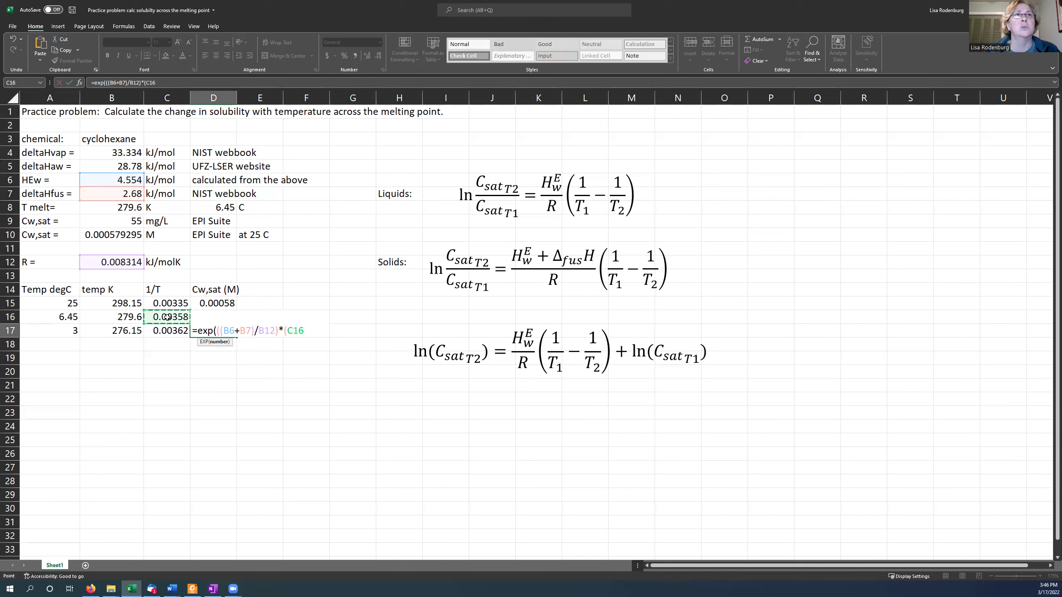
pyautogui.write('-')
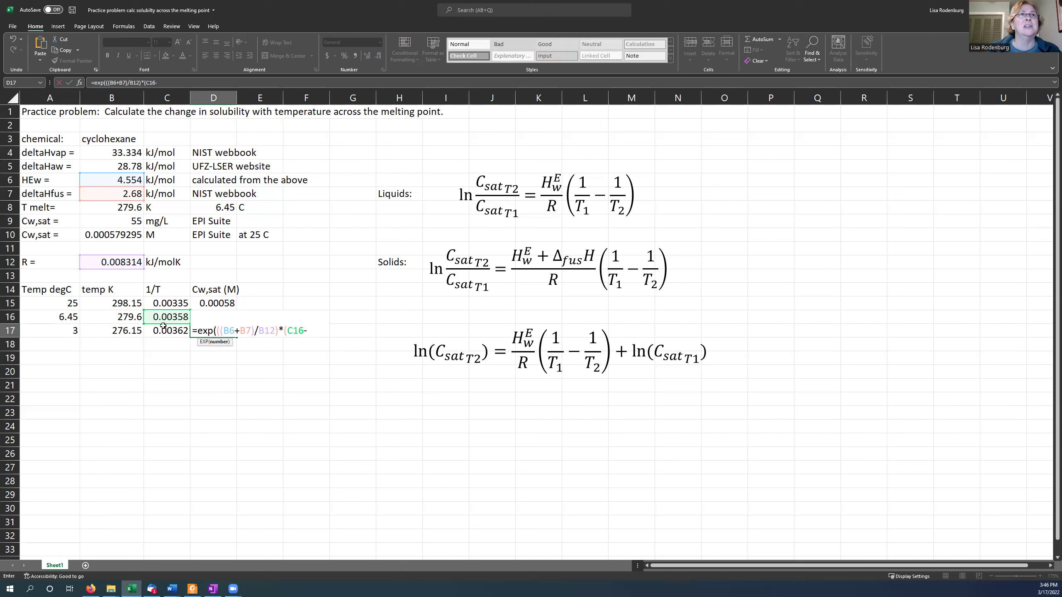
pyautogui.click(160, 331)
pyautogui.write(')')
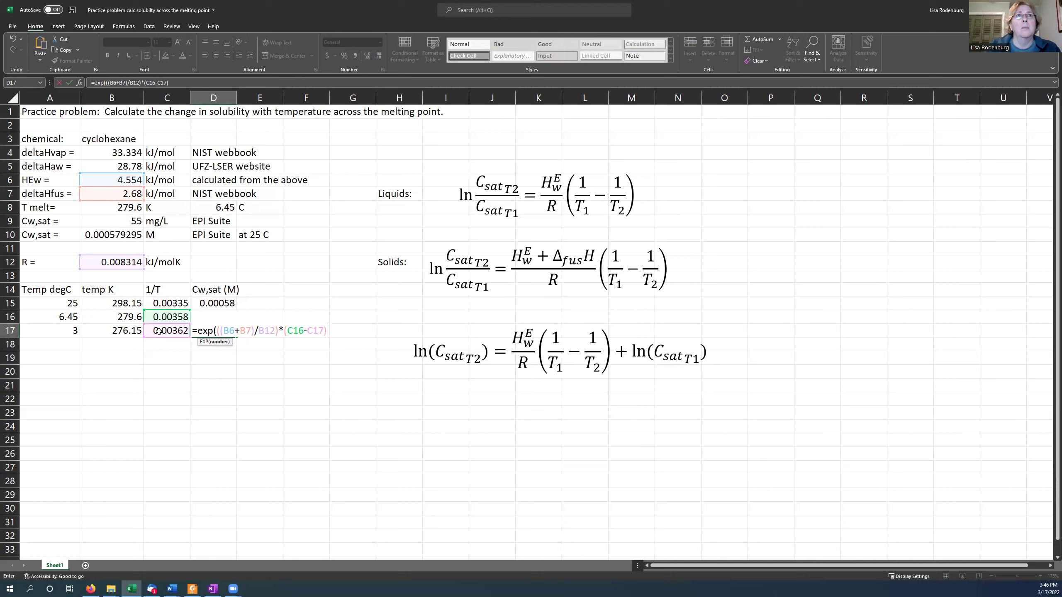
pyautogui.write('_')
pyautogui.write('+ln')
pyautogui.write('(')
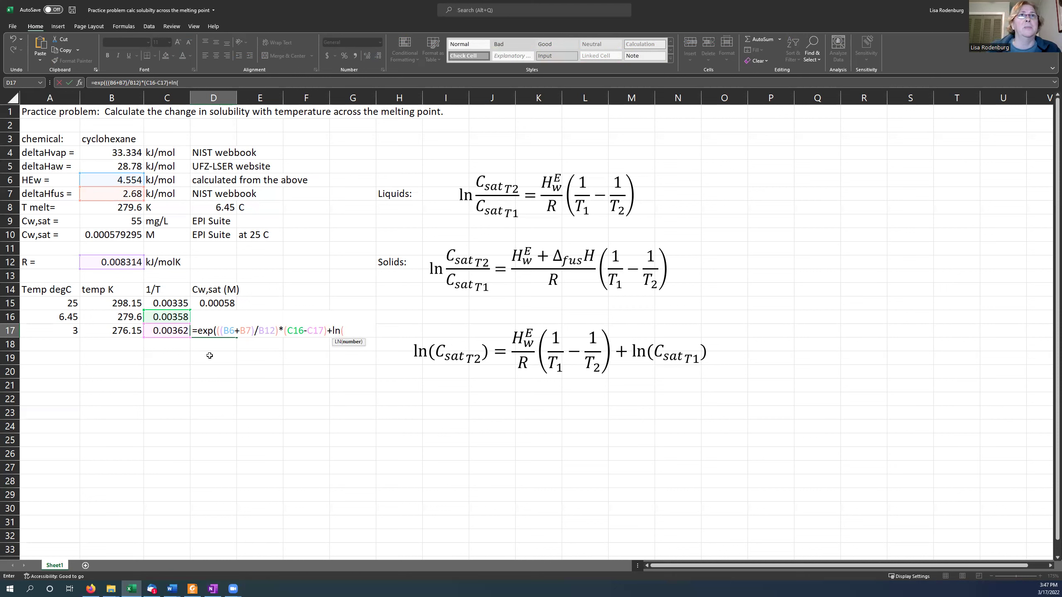
pyautogui.press('Up')
pyautogui.press('Left')
pyautogui.press('Right')
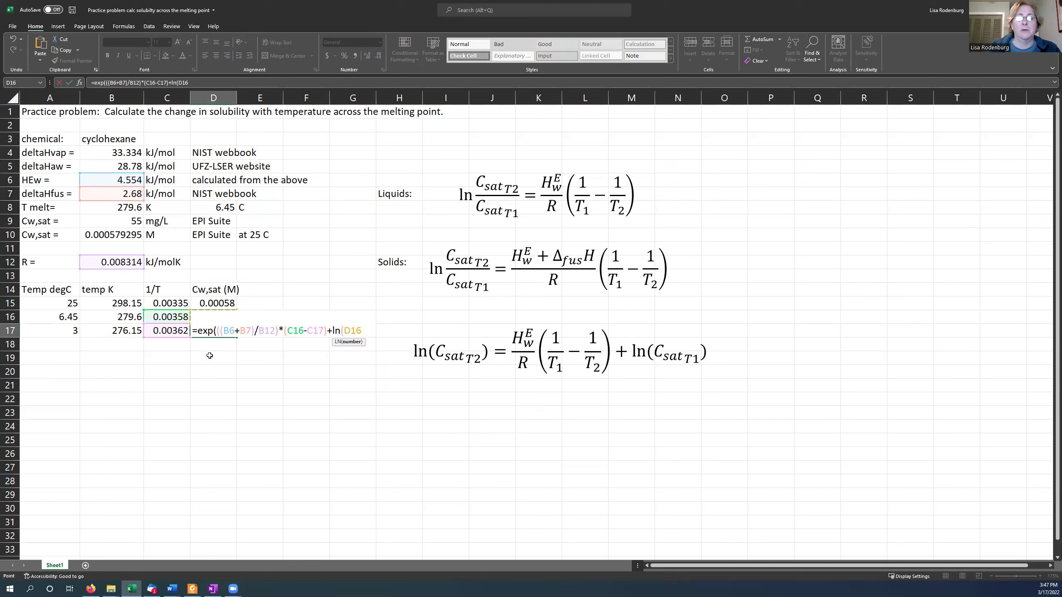
pyautogui.write('))')
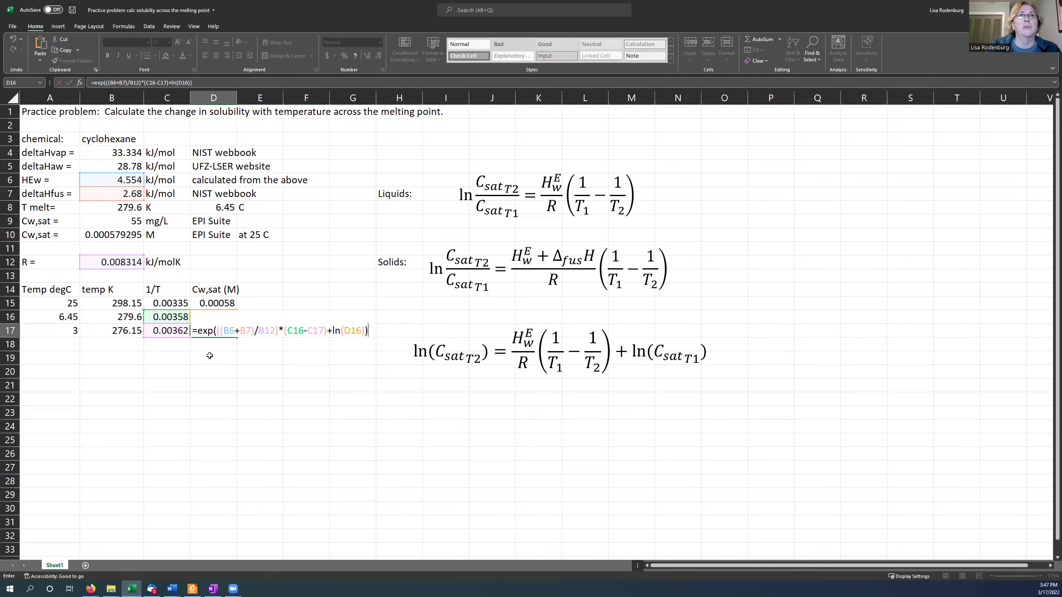
pyautogui.press('Return')
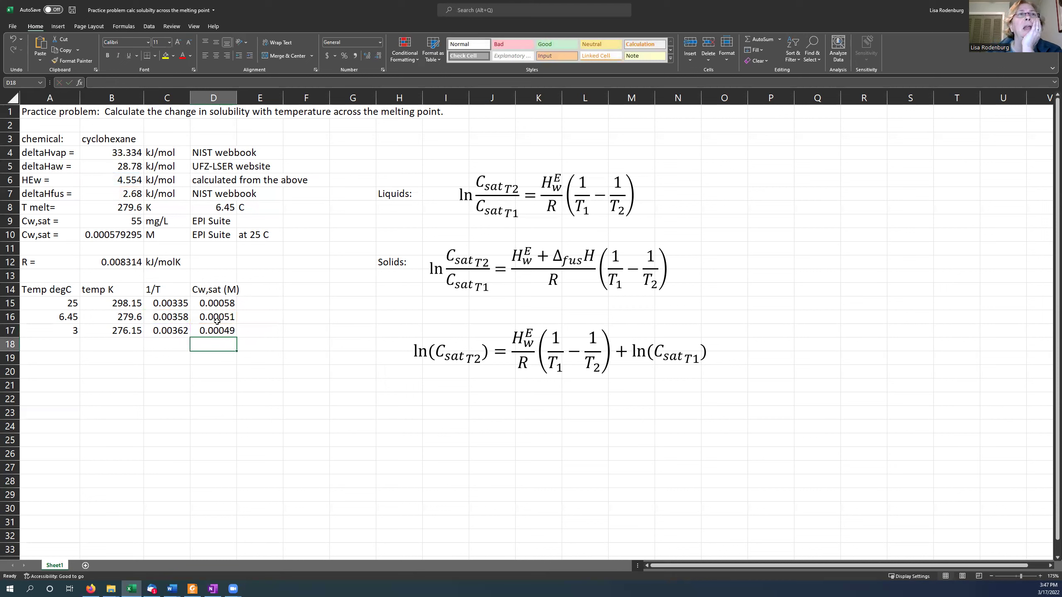
pyautogui.moveTo(215, 317); pyautogui.dragTo(215, 331)
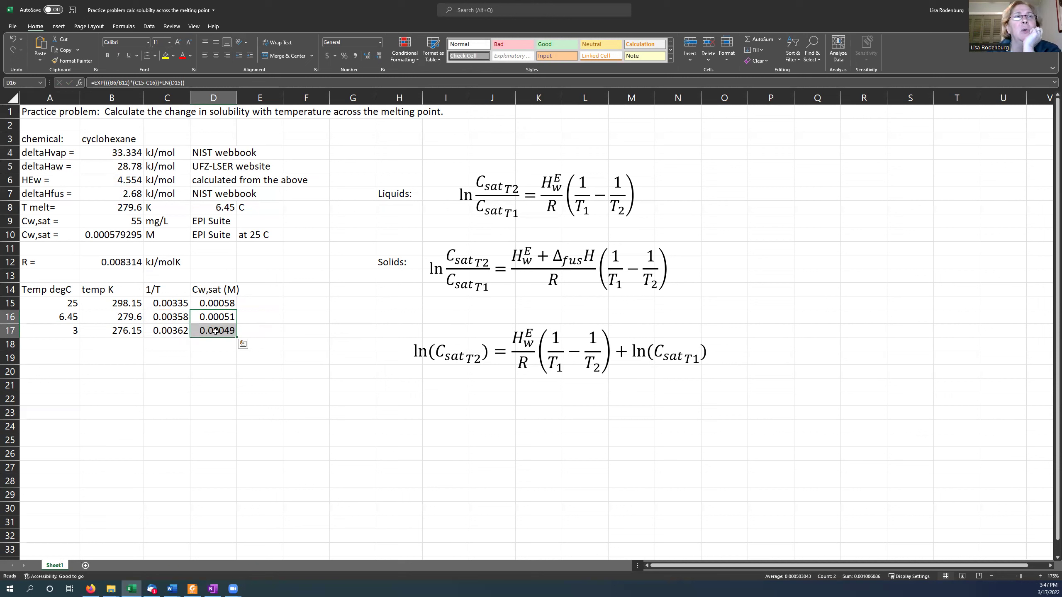
pyautogui.click(115, 180)
pyautogui.click(115, 193)
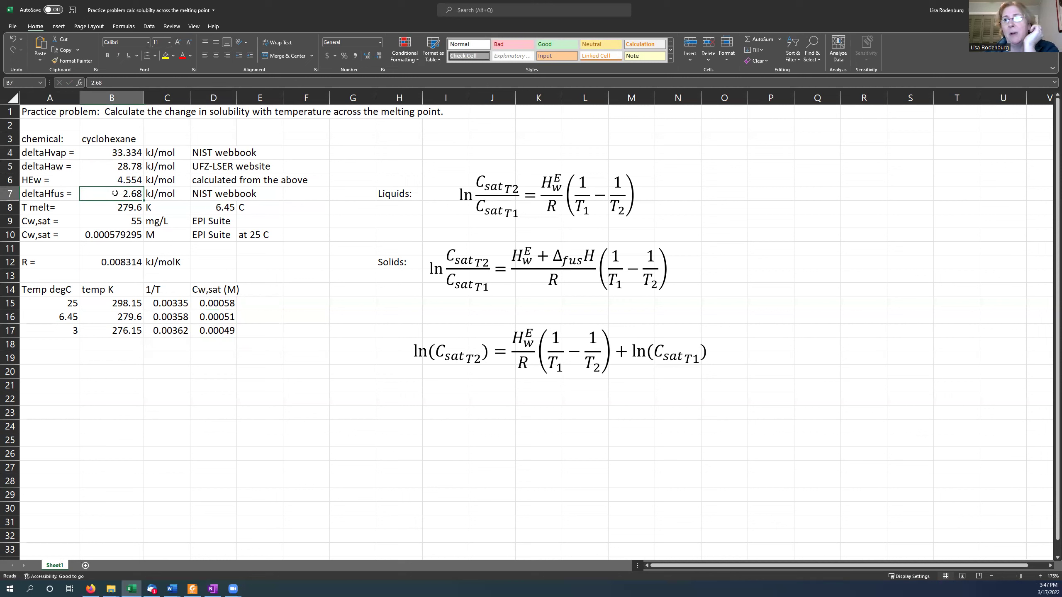
pyautogui.click(106, 178)
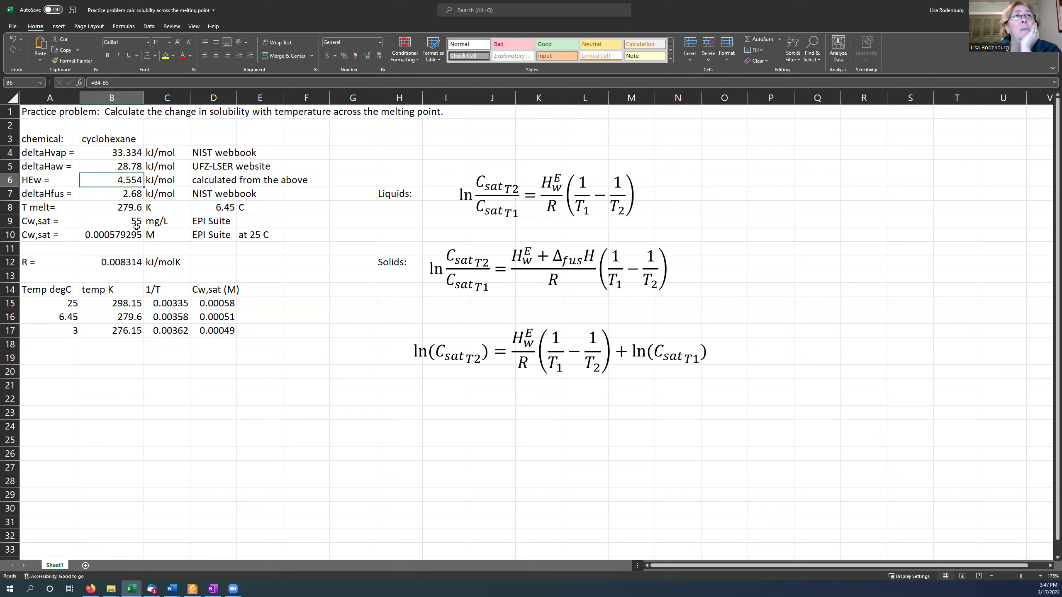
pyautogui.moveTo(204, 302); pyautogui.dragTo(207, 329)
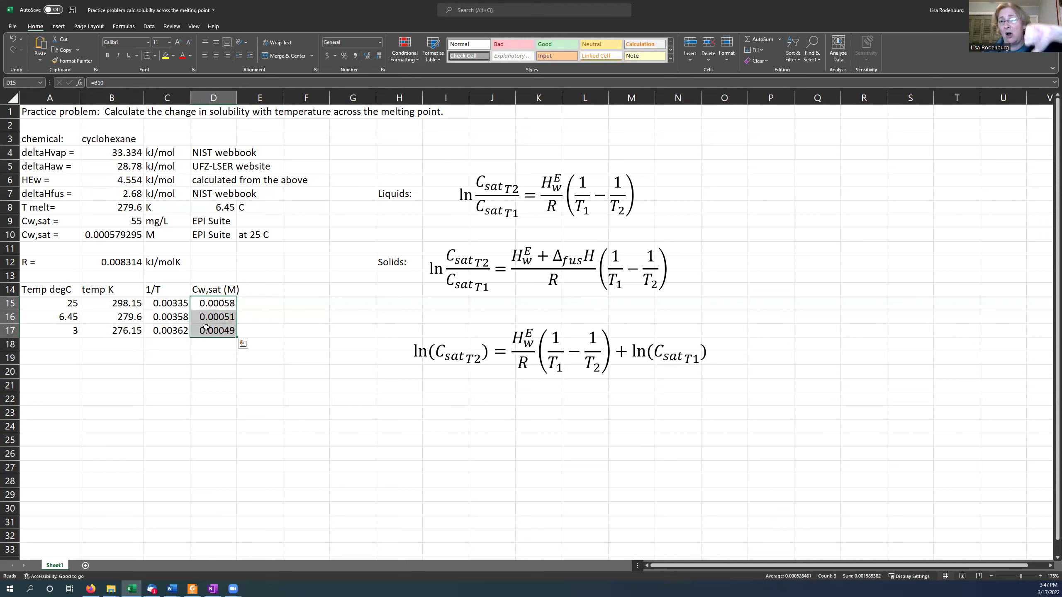